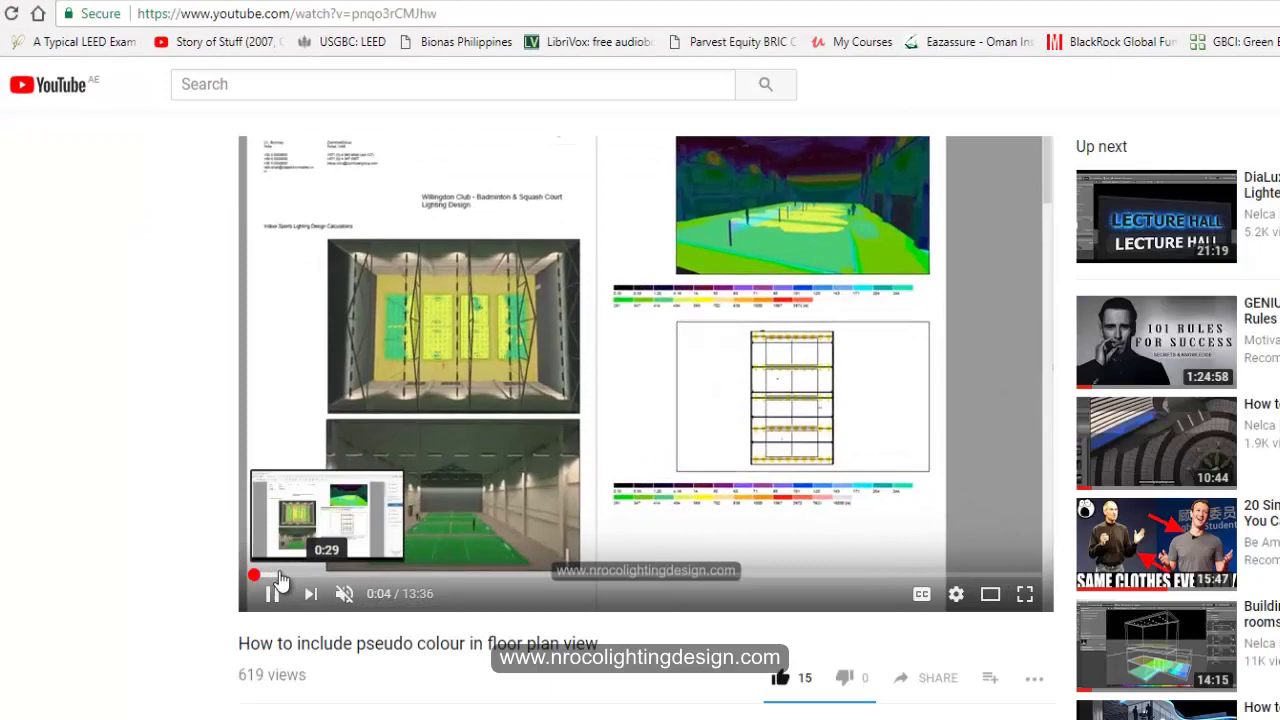
# Step: Orbit and zoom down the badminton hall to inspect the semi-transparent nets over each court
pyautogui.moveTo(285, 580); pyautogui.dragTo(312, 577)
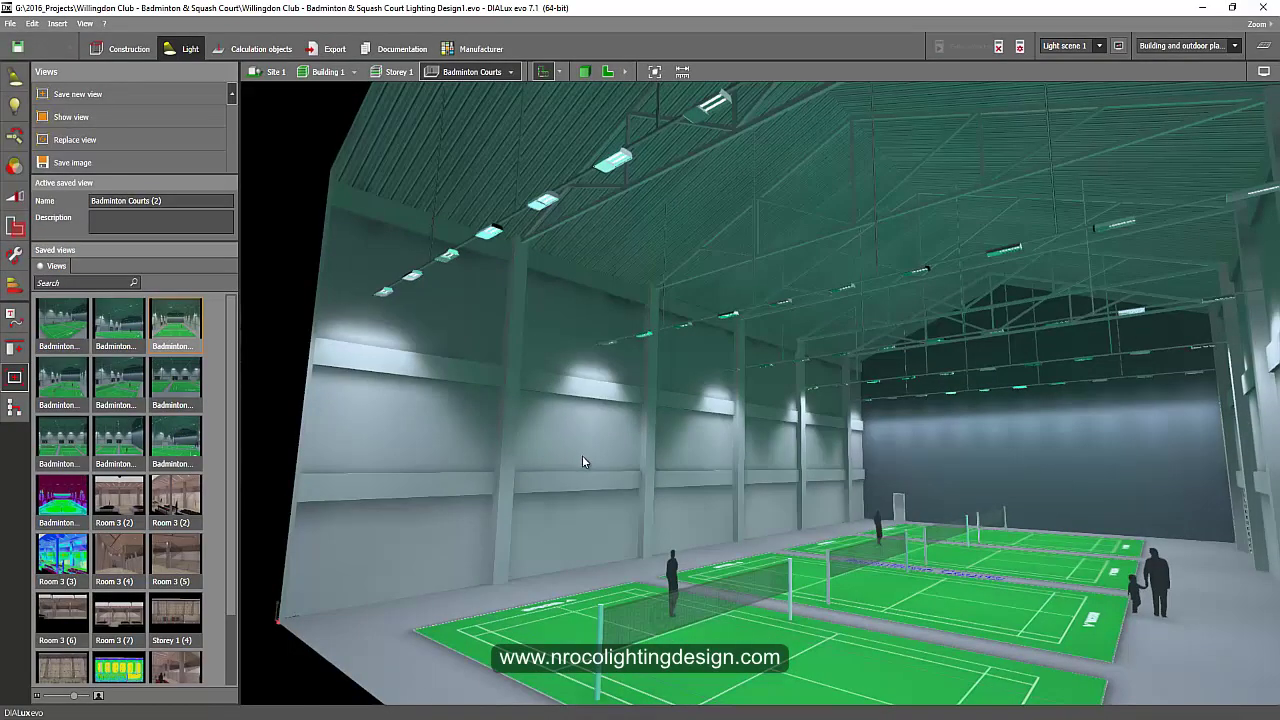
pyautogui.moveTo(582, 455); pyautogui.dragTo(575, 426)
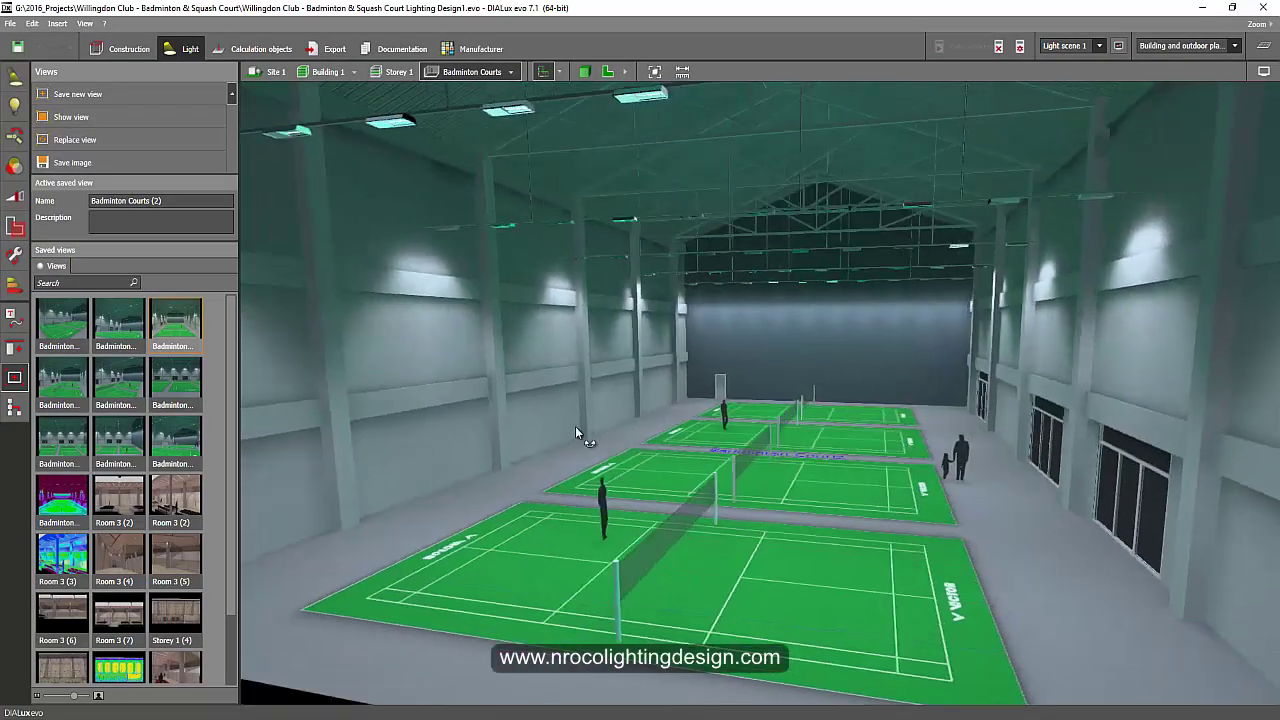
pyautogui.scroll(5, 575, 426)
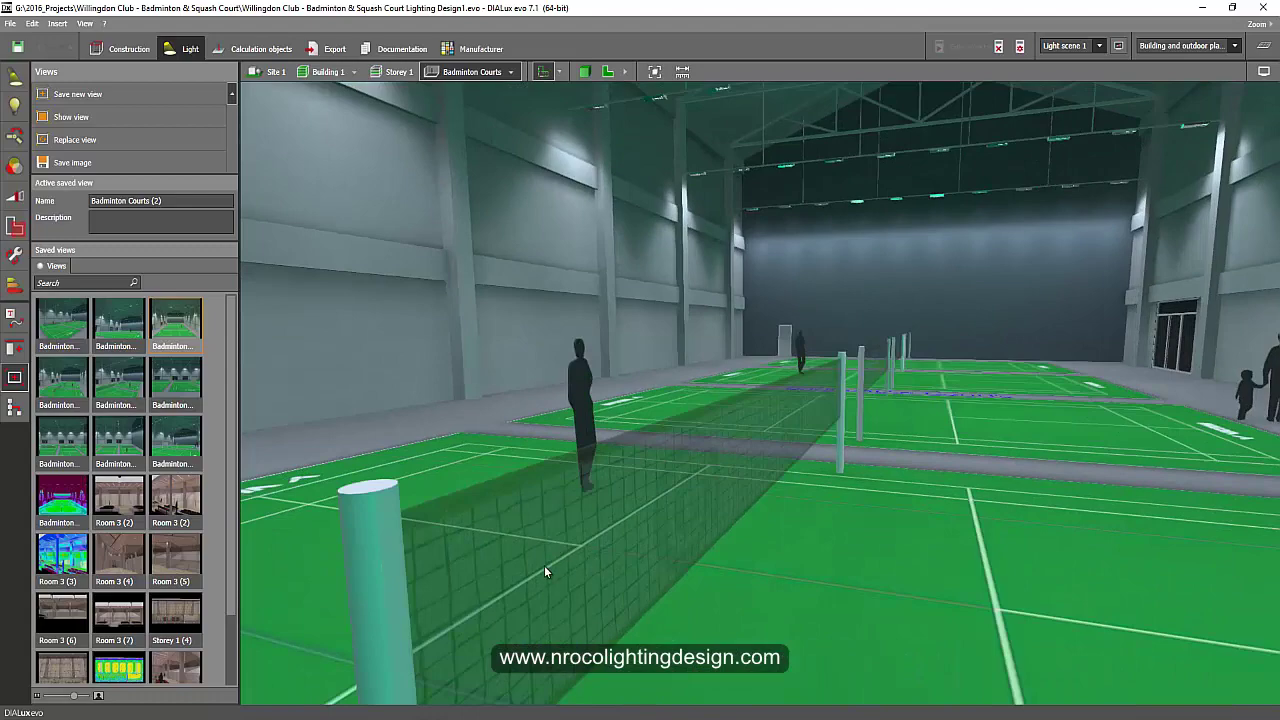
pyautogui.moveTo(544, 565); pyautogui.dragTo(671, 501)
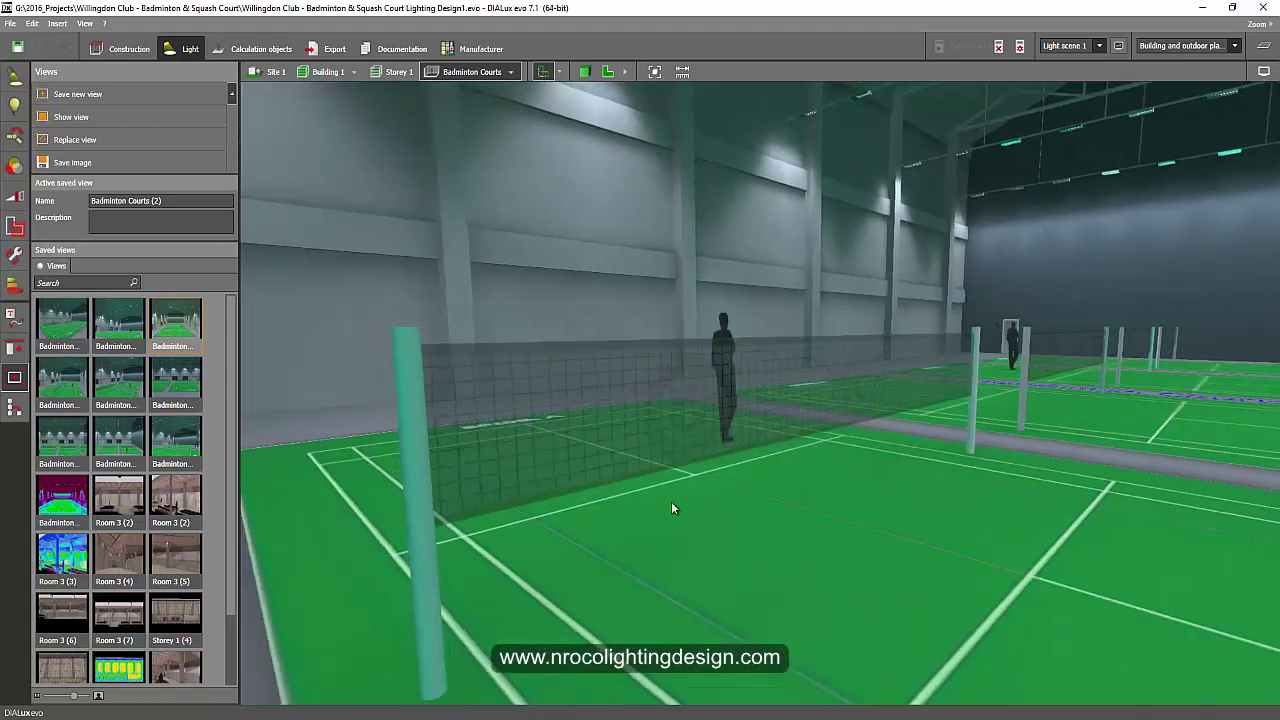
pyautogui.moveTo(586, 494)
pyautogui.mouseDown()
pyautogui.moveTo(658, 505)
pyautogui.moveTo(884, 472)
pyautogui.moveTo(646, 522)
pyautogui.moveTo(754, 491)
pyautogui.moveTo(768, 499)
pyautogui.moveTo(607, 481)
pyautogui.moveTo(594, 536)
pyautogui.moveTo(558, 523)
pyautogui.moveTo(688, 544)
pyautogui.moveTo(673, 560)
pyautogui.moveTo(627, 528)
pyautogui.moveTo(606, 557)
pyautogui.mouseUp()
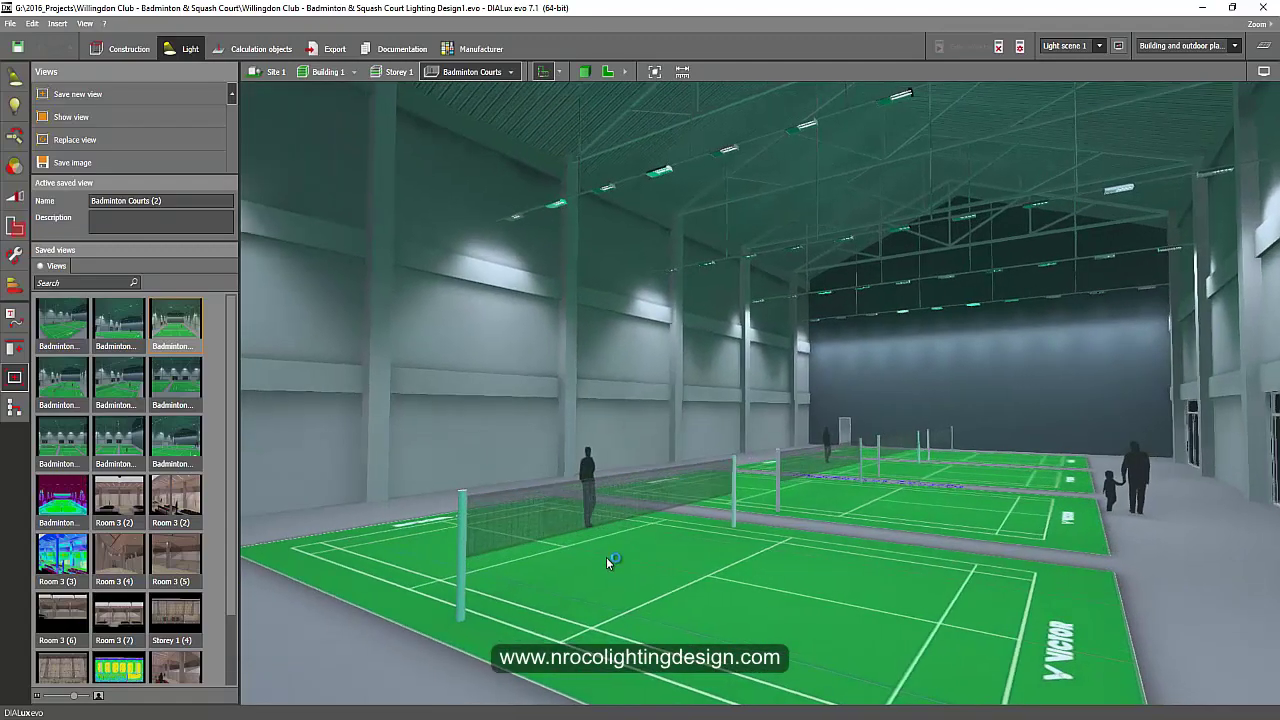
pyautogui.moveTo(463, 505); pyautogui.dragTo(754, 185)
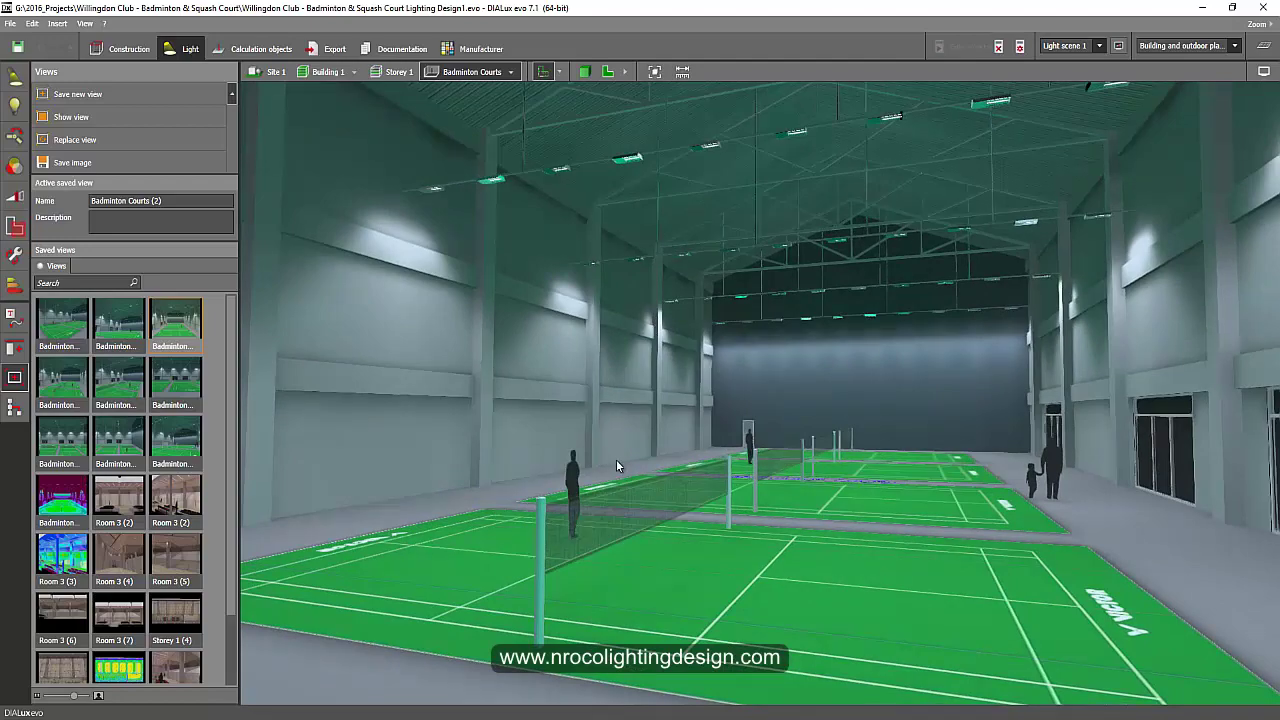
pyautogui.moveTo(632, 469)
pyautogui.mouseDown()
pyautogui.moveTo(722, 503)
pyautogui.moveTo(1002, 559)
pyautogui.mouseUp()
pyautogui.moveTo(899, 516)
pyautogui.mouseDown()
pyautogui.moveTo(923, 524)
pyautogui.moveTo(889, 538)
pyautogui.mouseUp()
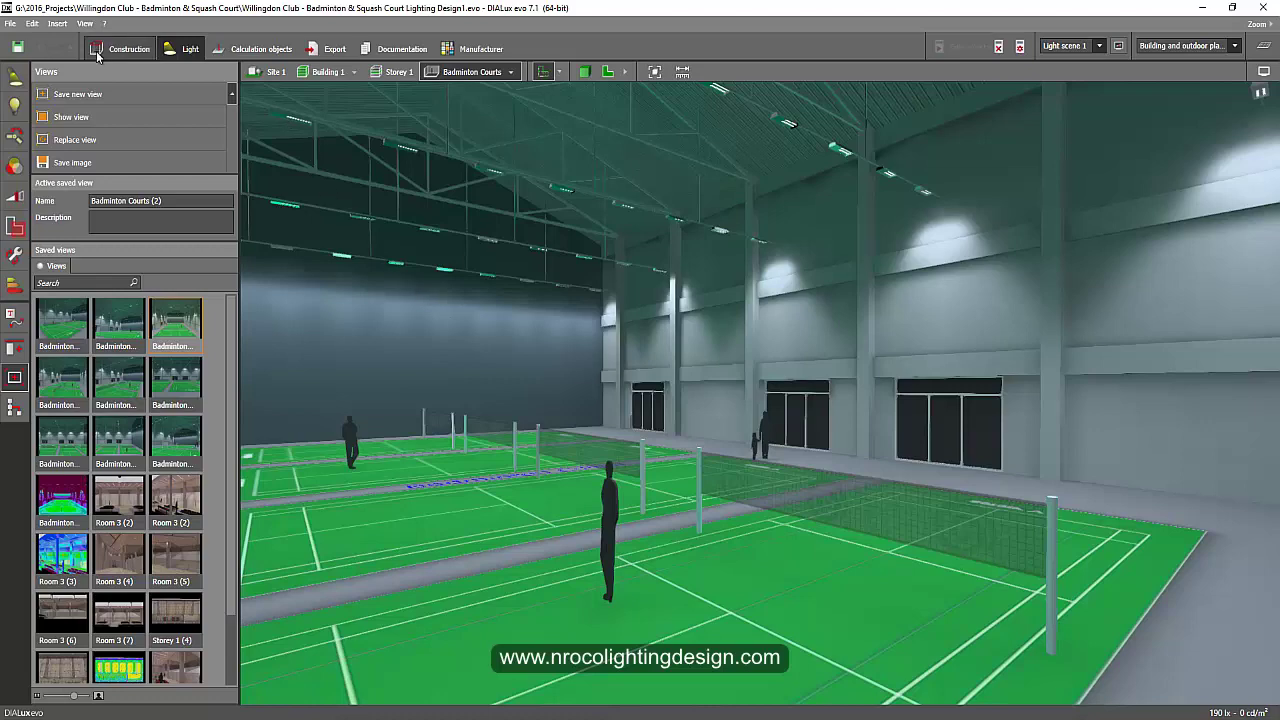
# Step: Pick the net's material in Construction > Materials, confirming Transparent type at 40% transmission
pyautogui.click(124, 55)
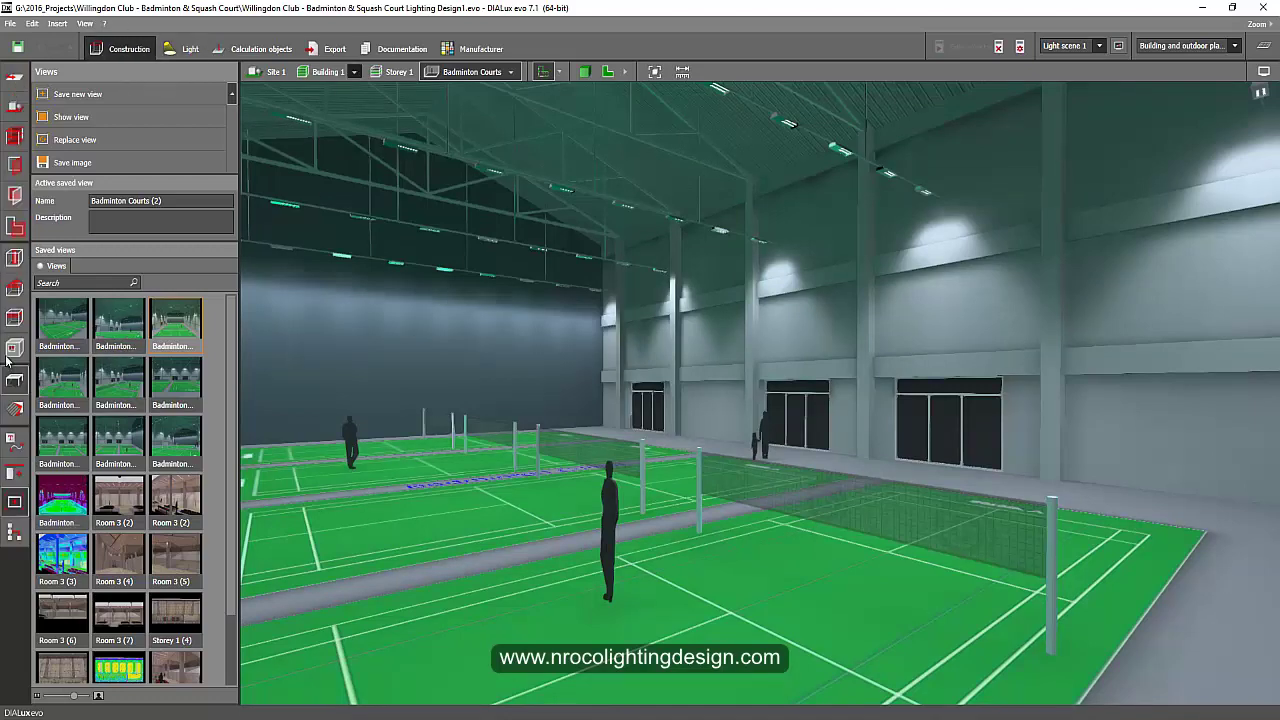
pyautogui.click(16, 410)
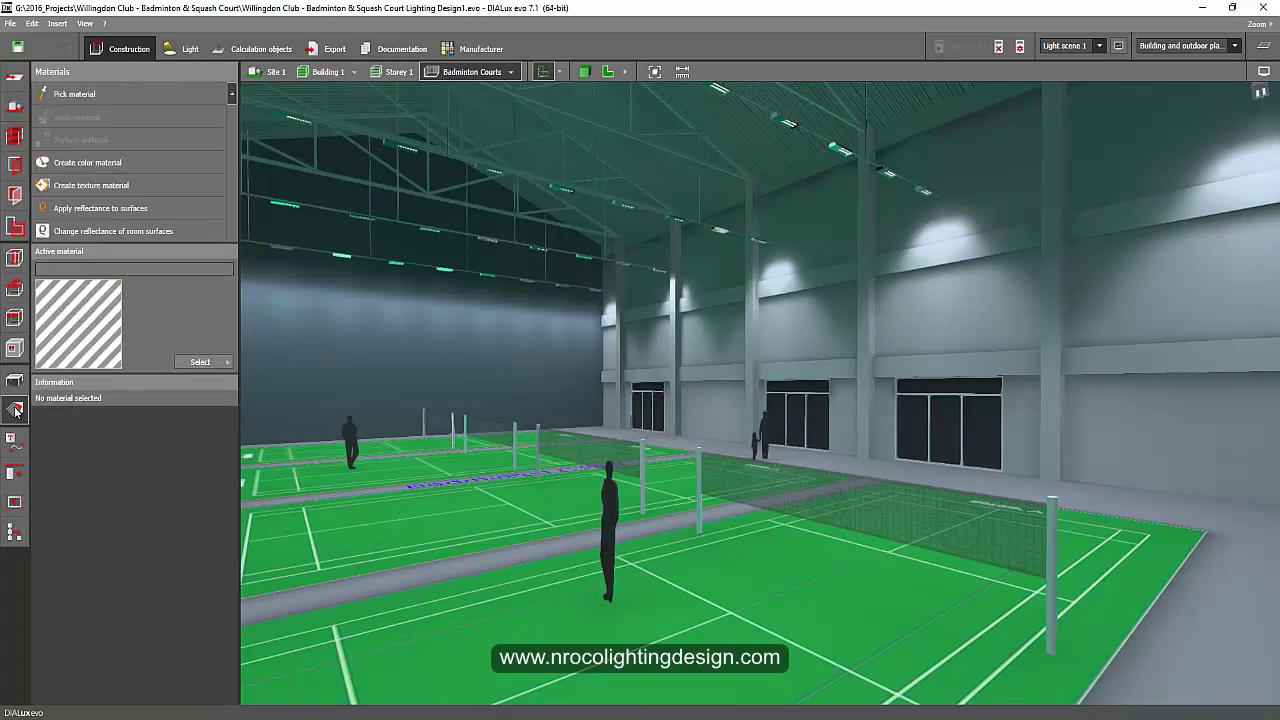
pyautogui.click(82, 95)
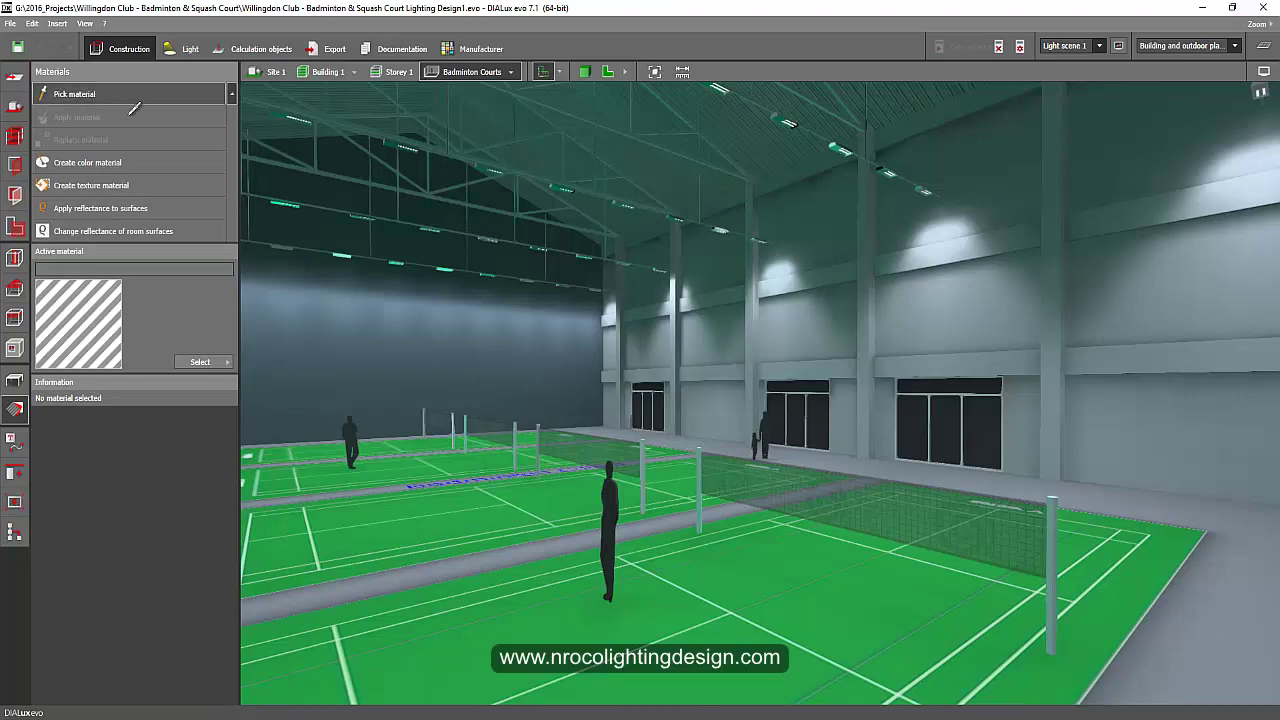
pyautogui.click(918, 511)
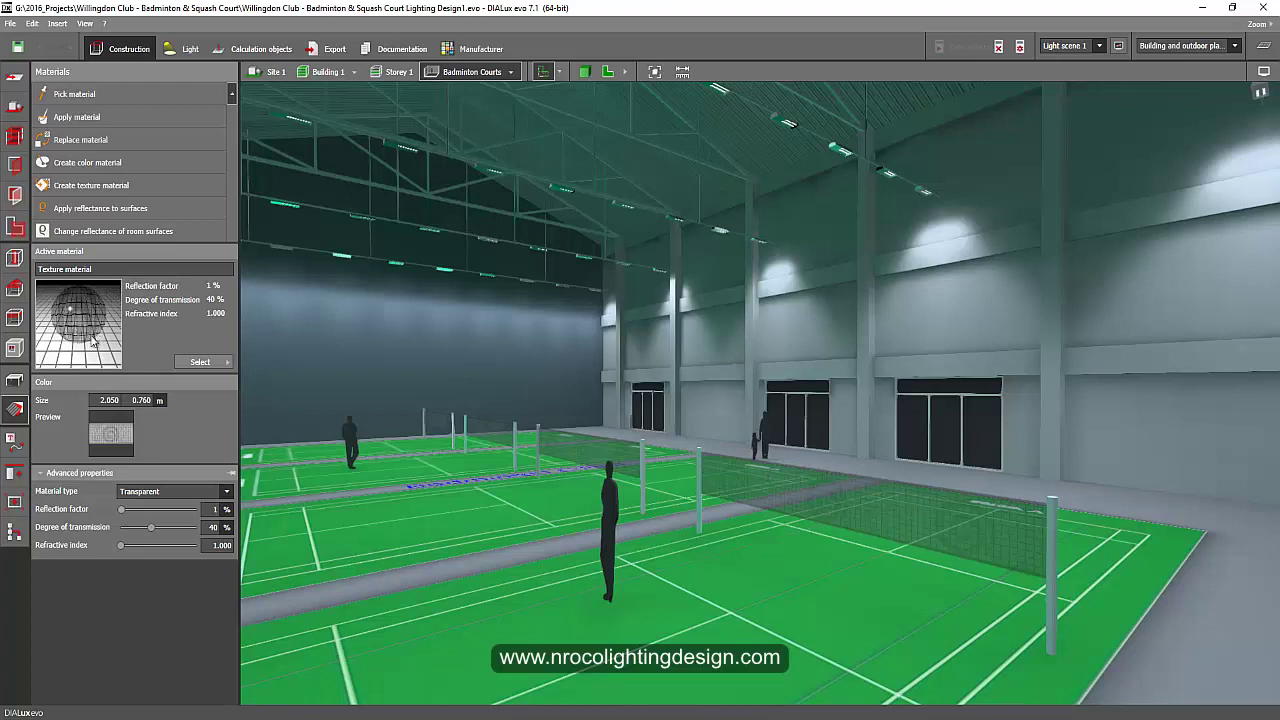
pyautogui.click(151, 496)
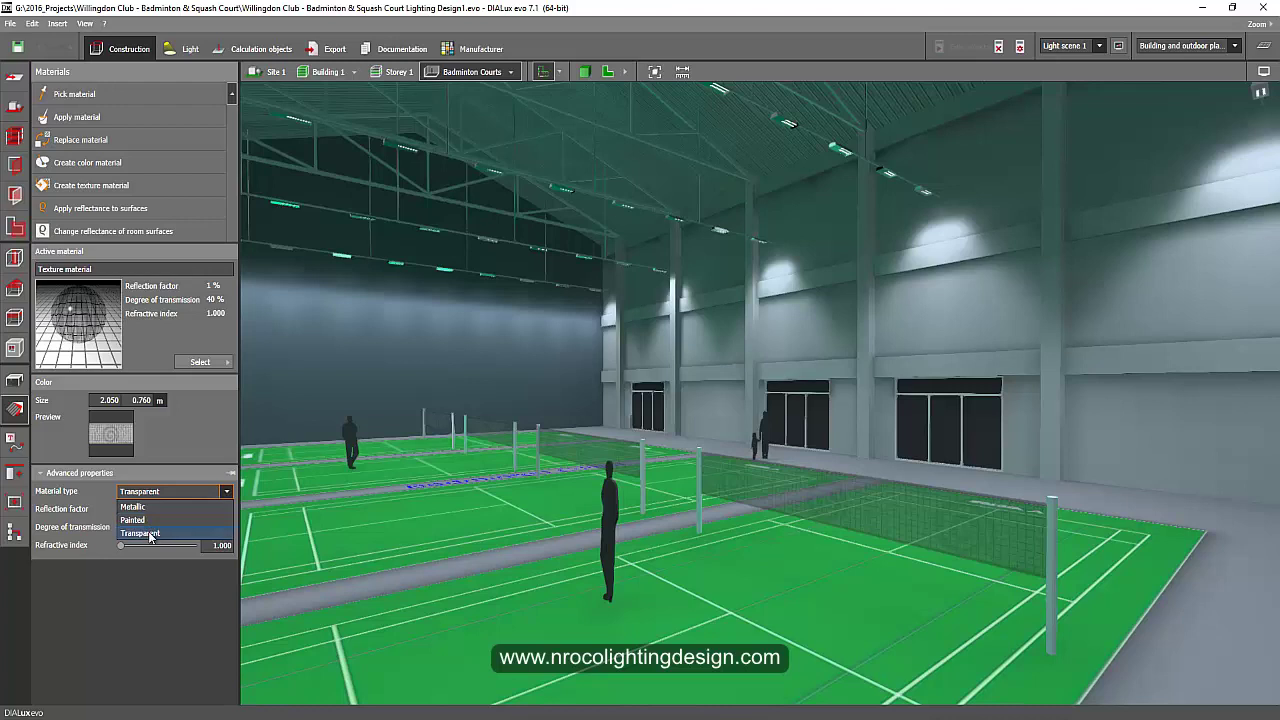
pyautogui.click(150, 533)
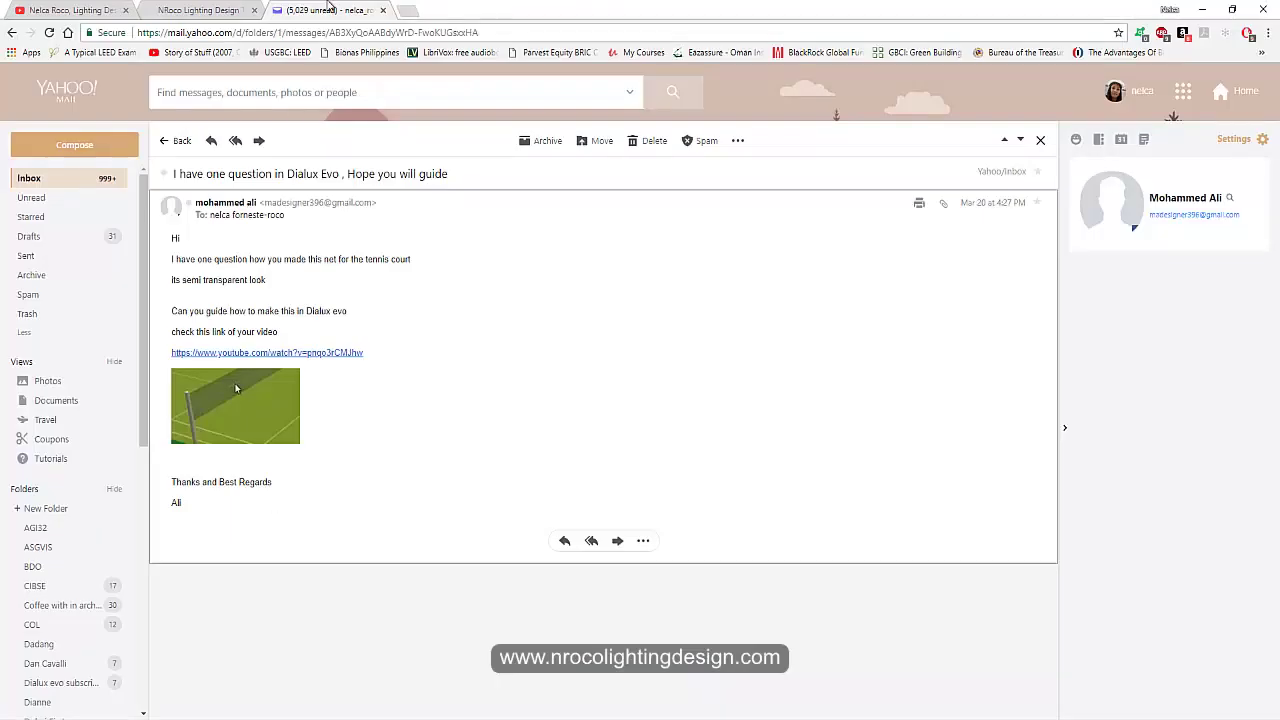
# Step: In a new tab, search Google for 'net texture' and show the image results
pyautogui.click(406, 12)
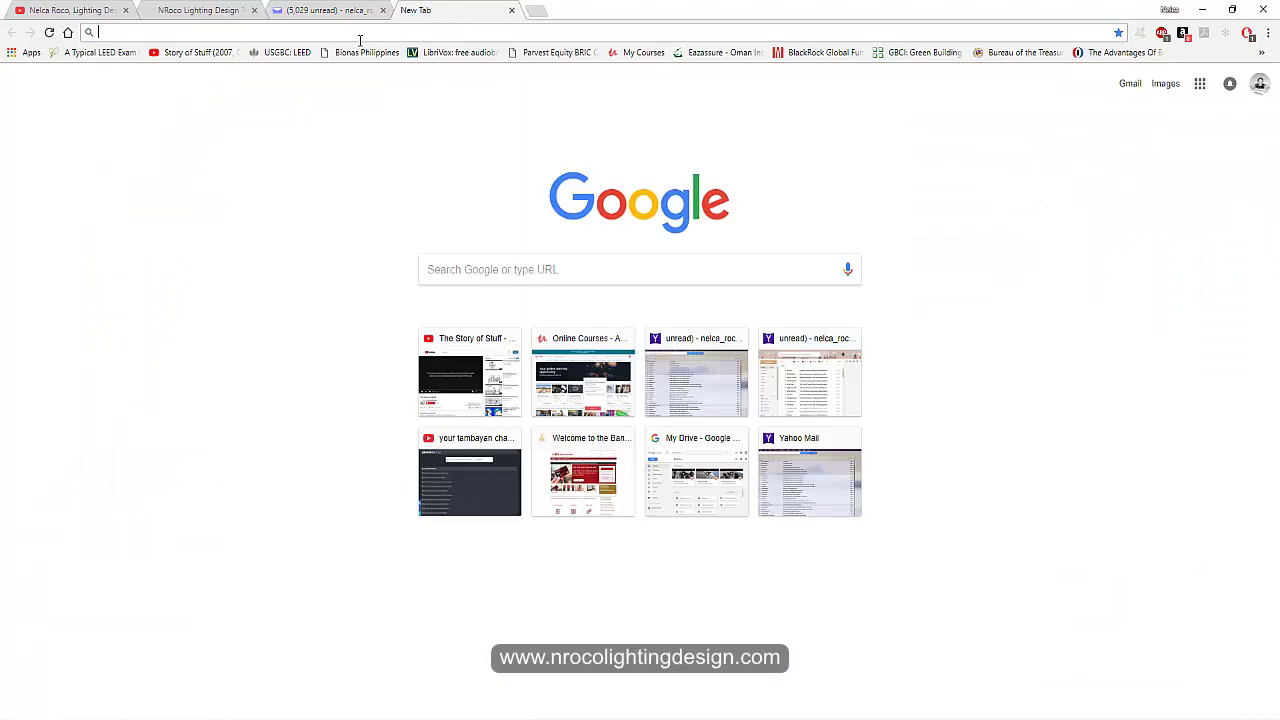
pyautogui.write('net')
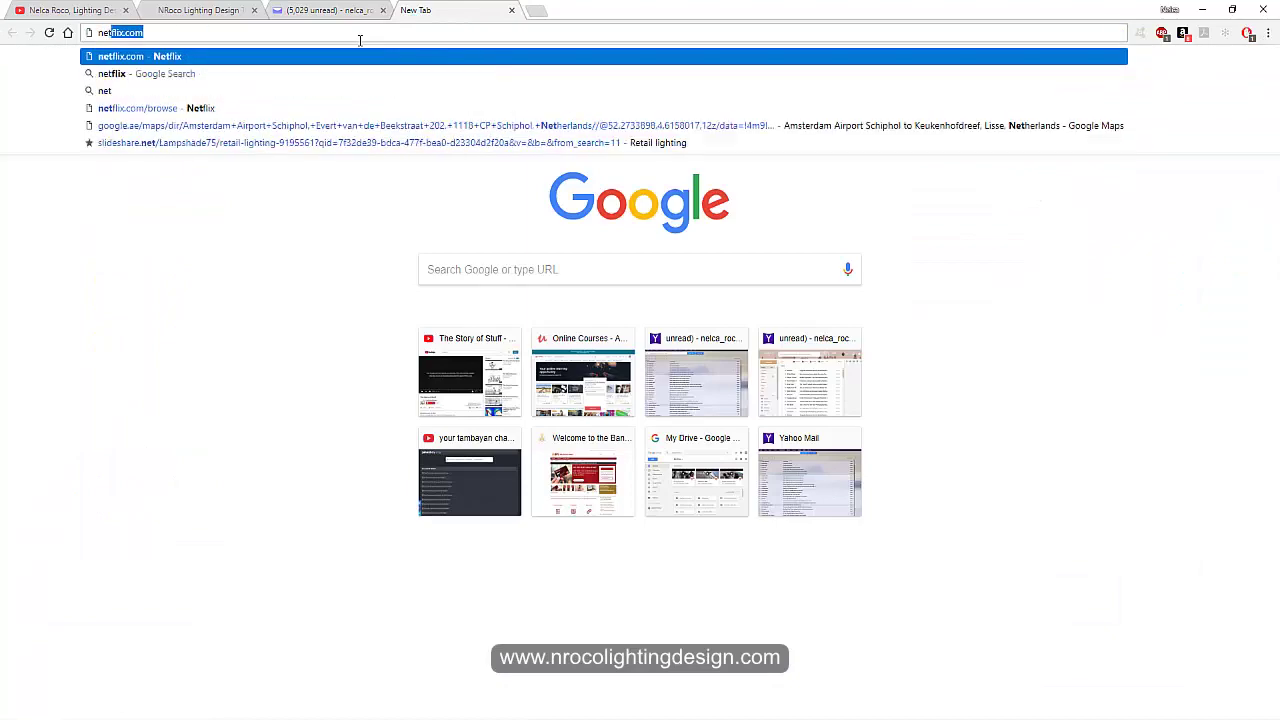
pyautogui.press('Delete')
pyautogui.write('tex')
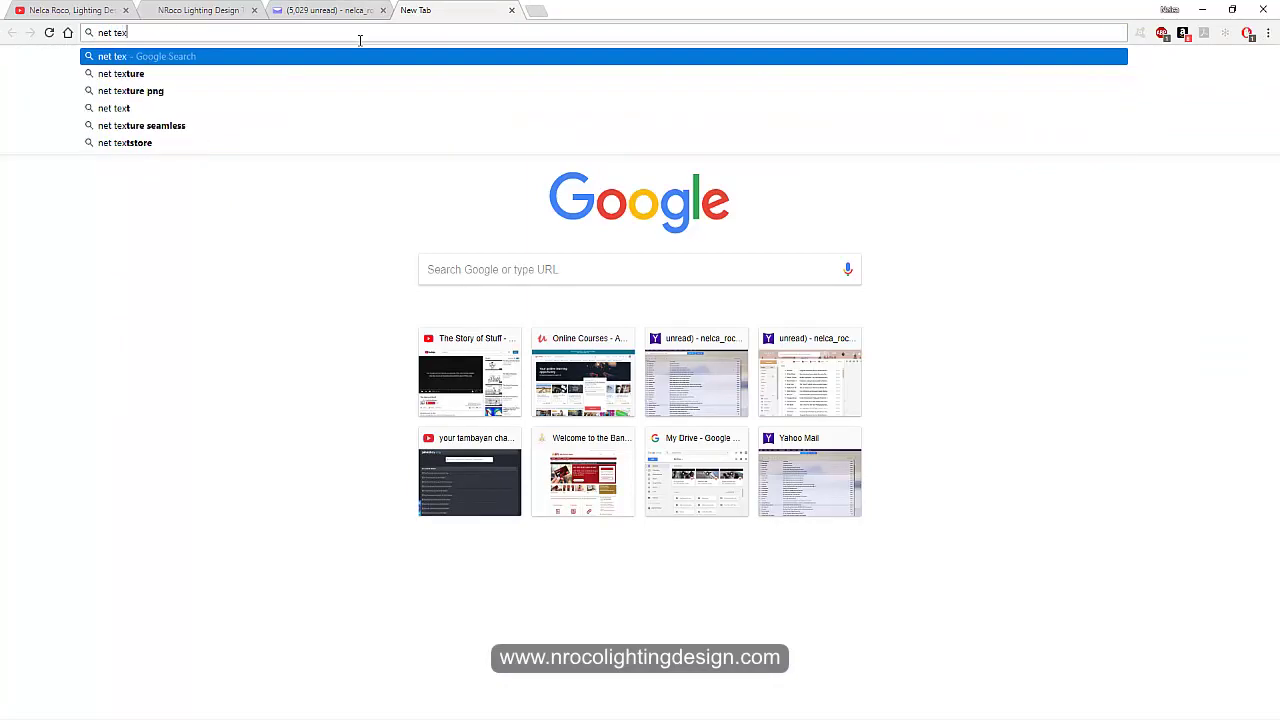
pyautogui.write('ture')
pyautogui.press('Return')
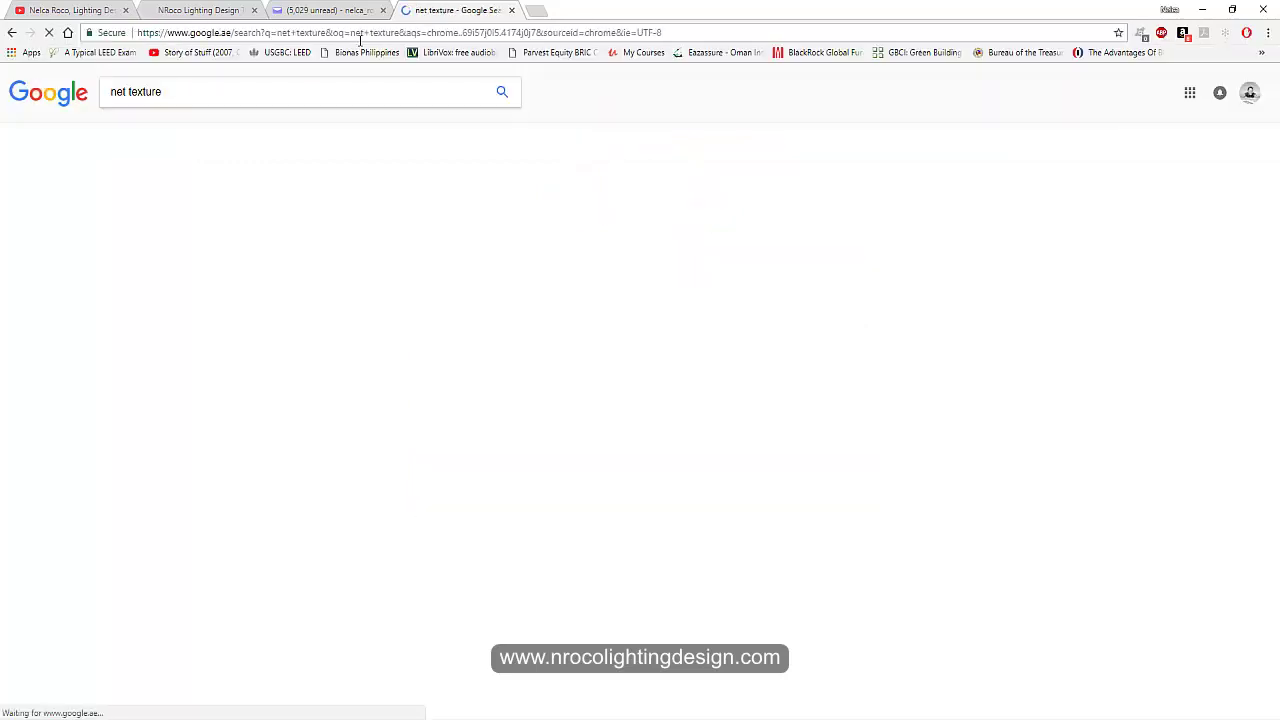
pyautogui.click(157, 131)
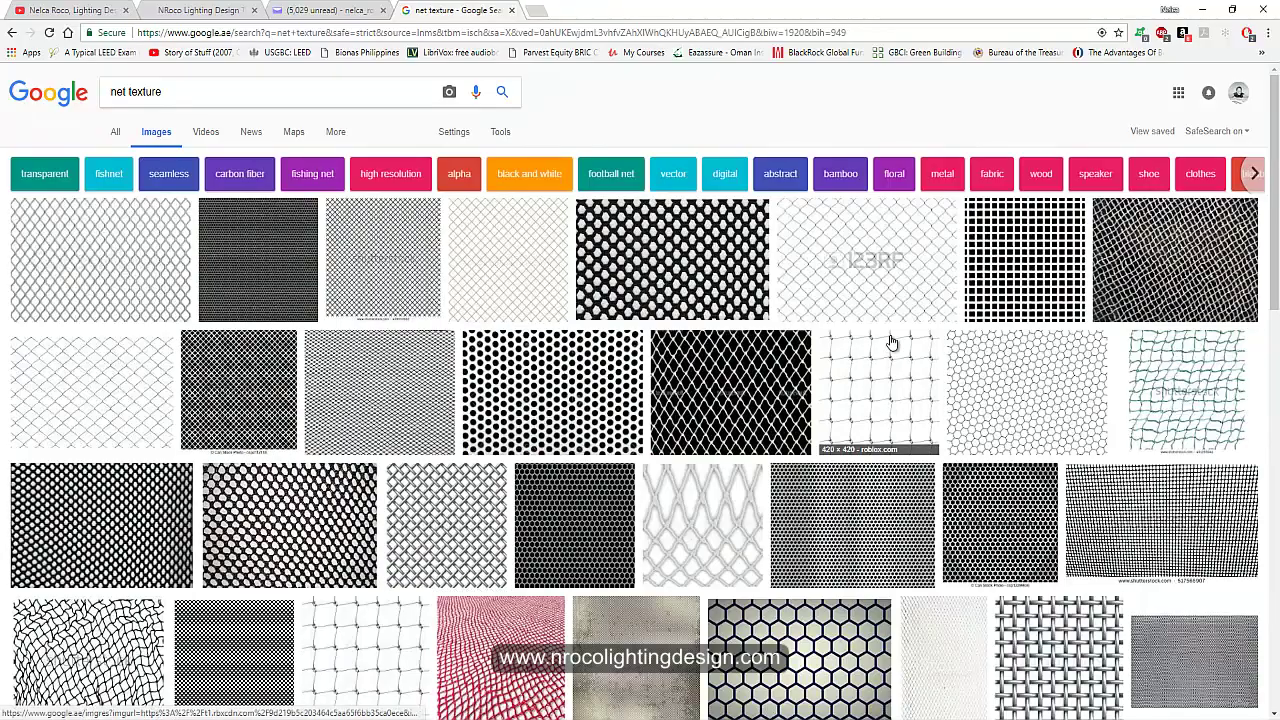
# Step: Browse the net images and open the Colourbox metal net photo preview
pyautogui.scroll(-2, 770, 430)
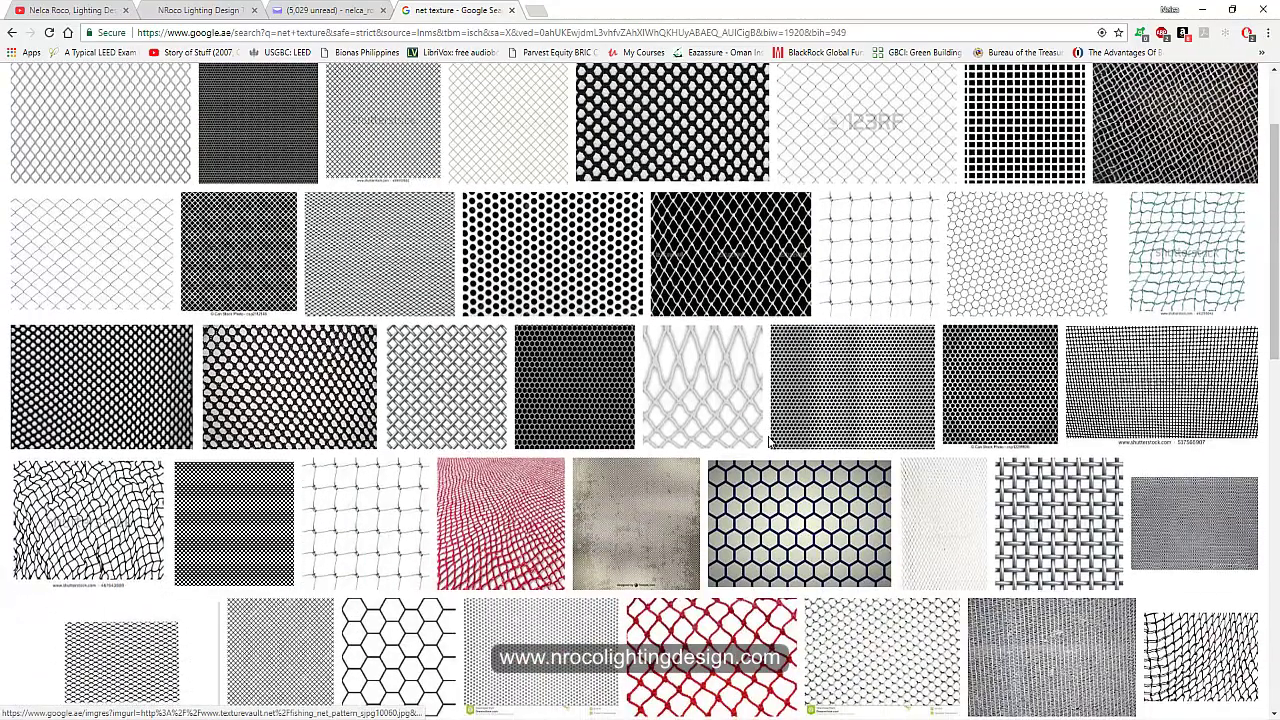
pyautogui.scroll(-2, 780, 470)
pyautogui.scroll(-3, 775, 482)
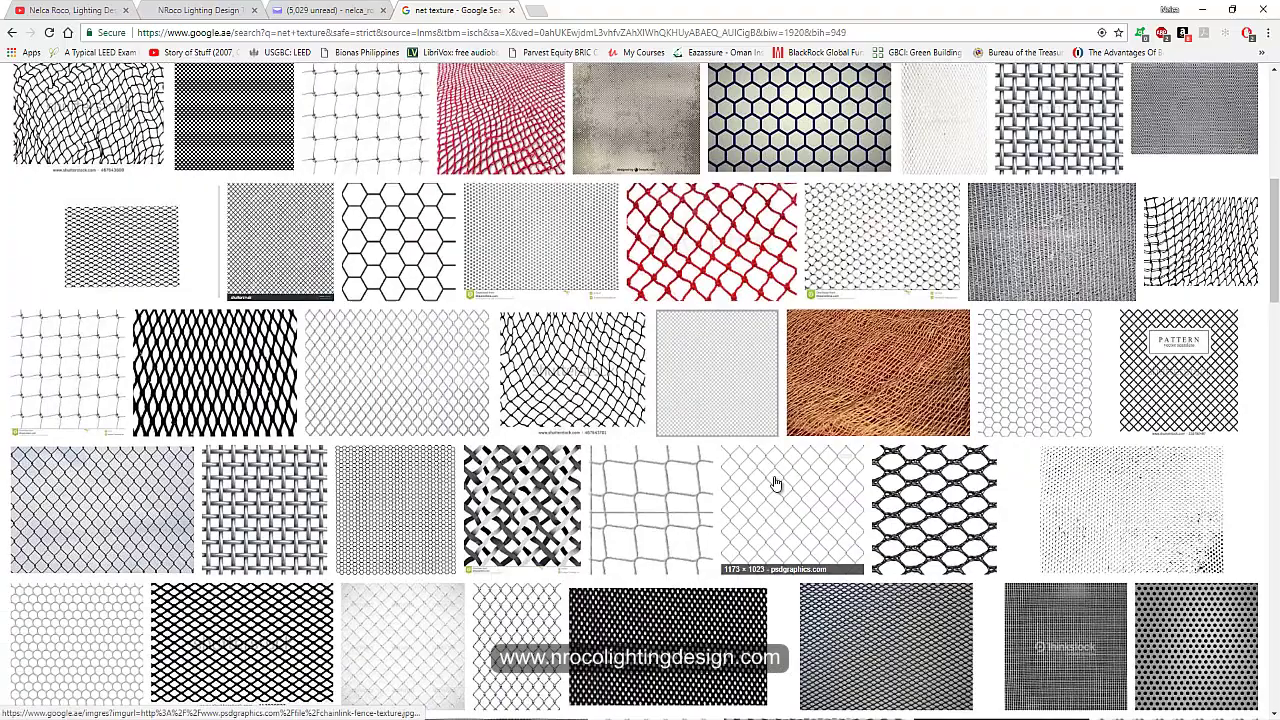
pyautogui.scroll(6, 700, 445)
pyautogui.scroll(2, 640, 420)
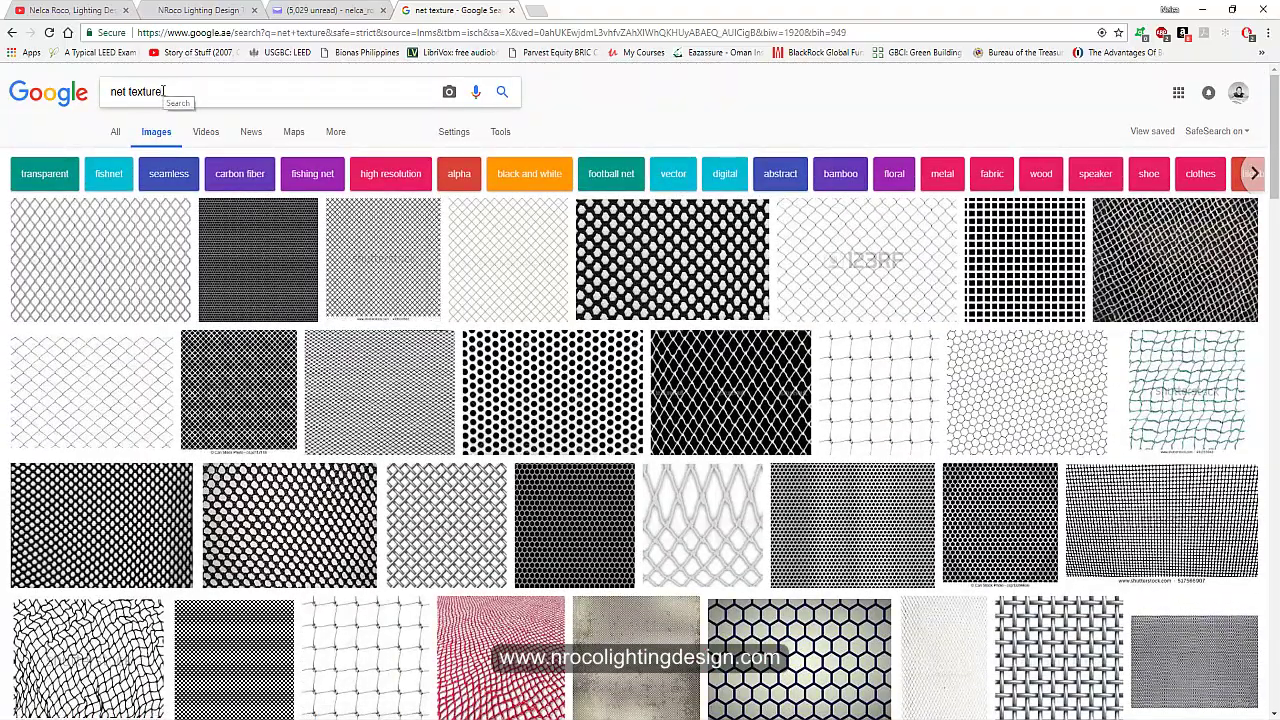
pyautogui.moveTo(178, 95); pyautogui.dragTo(127, 92)
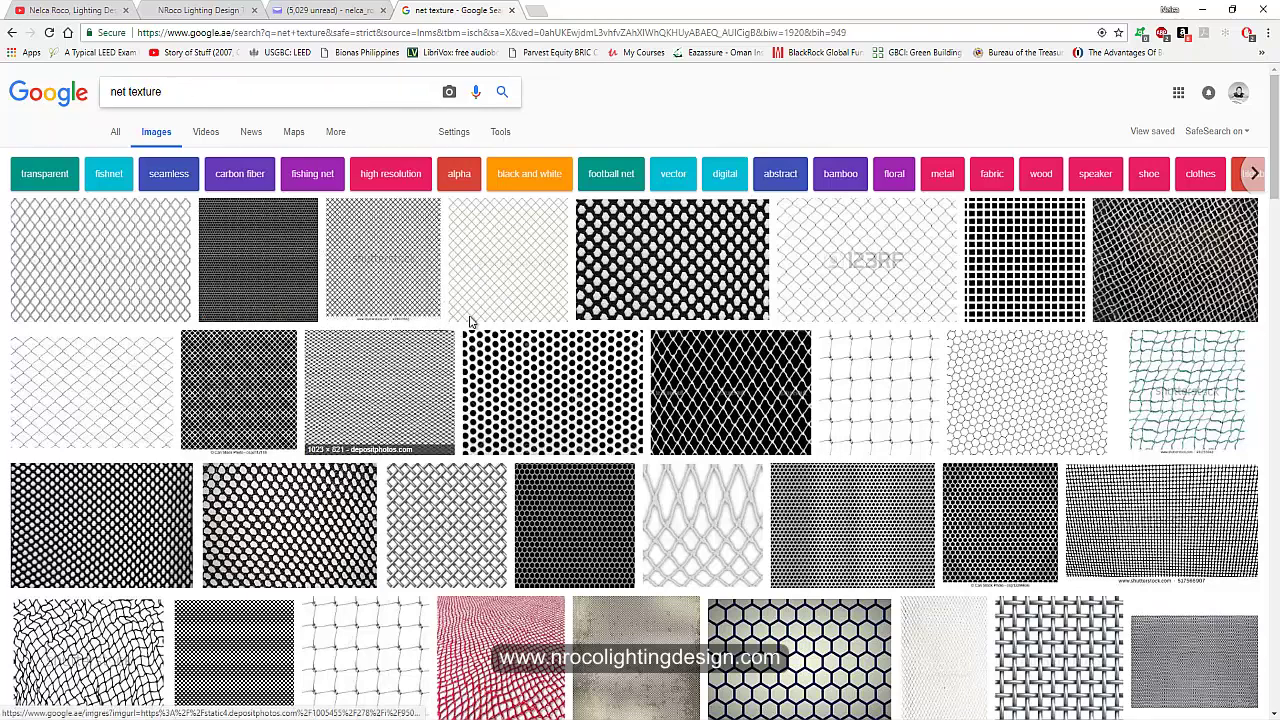
pyautogui.click(118, 261)
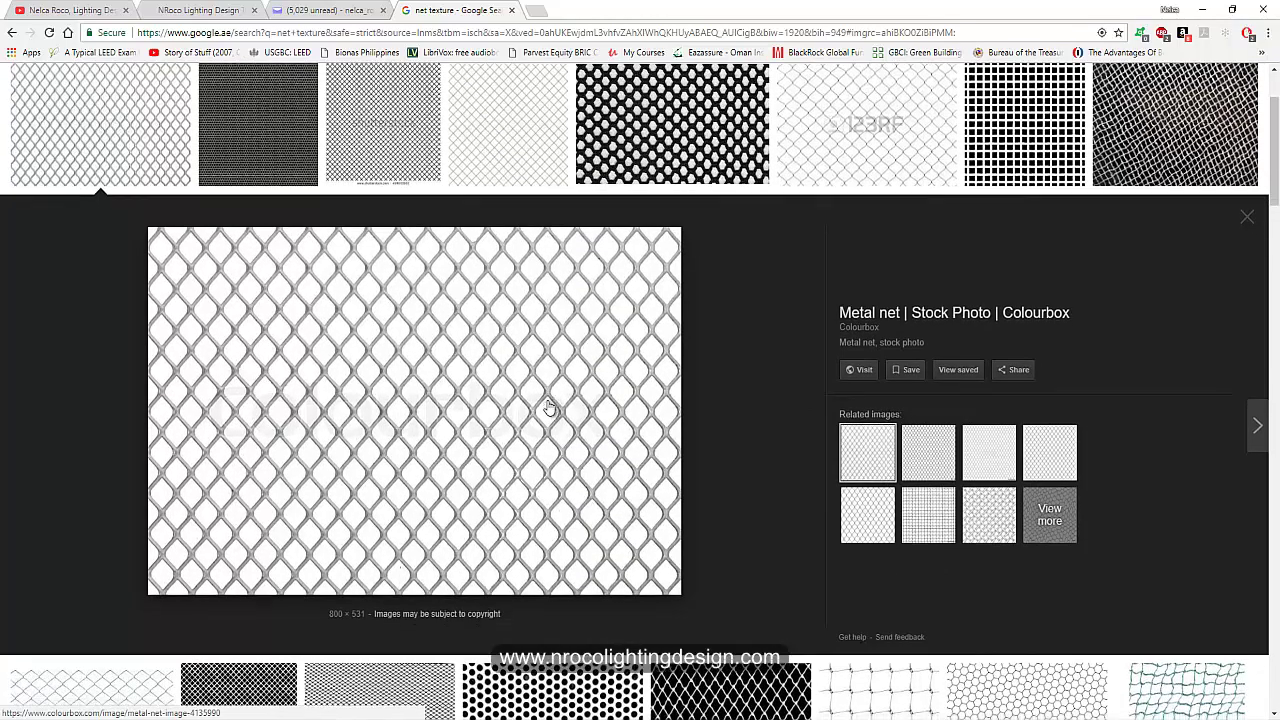
pyautogui.scroll(-3, 548, 408)
pyautogui.click(130, 456)
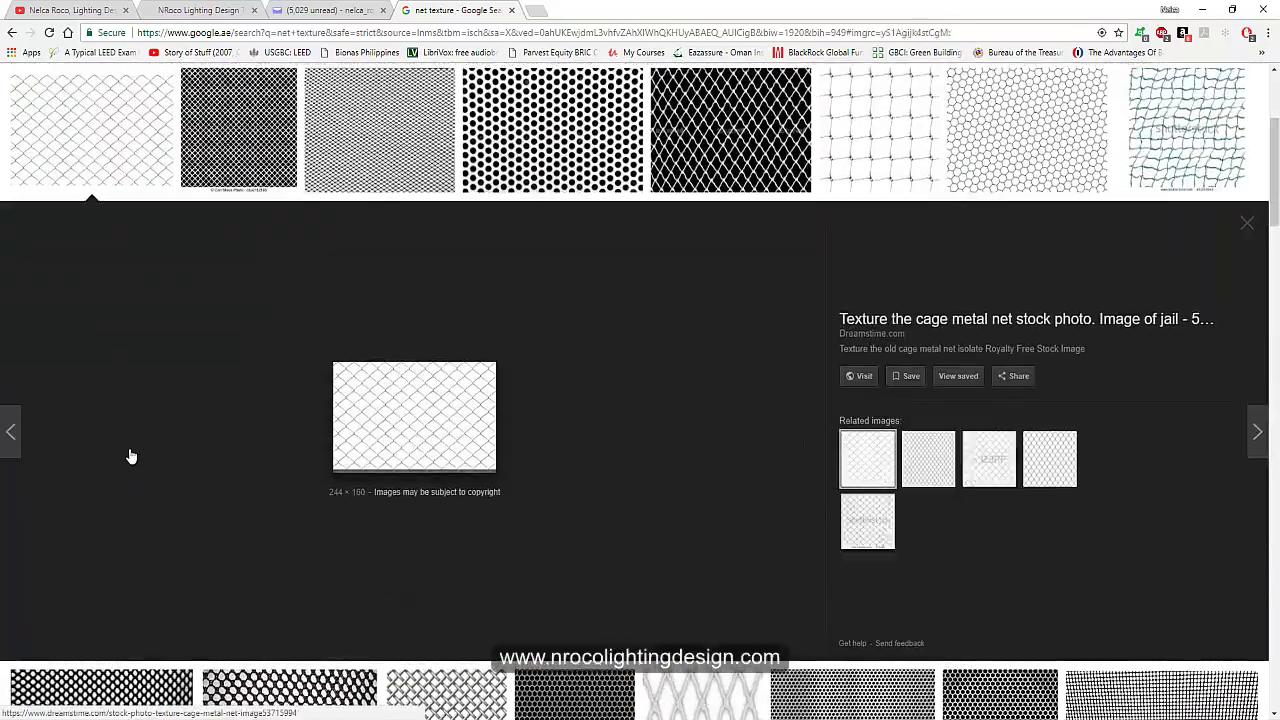
pyautogui.click(122, 152)
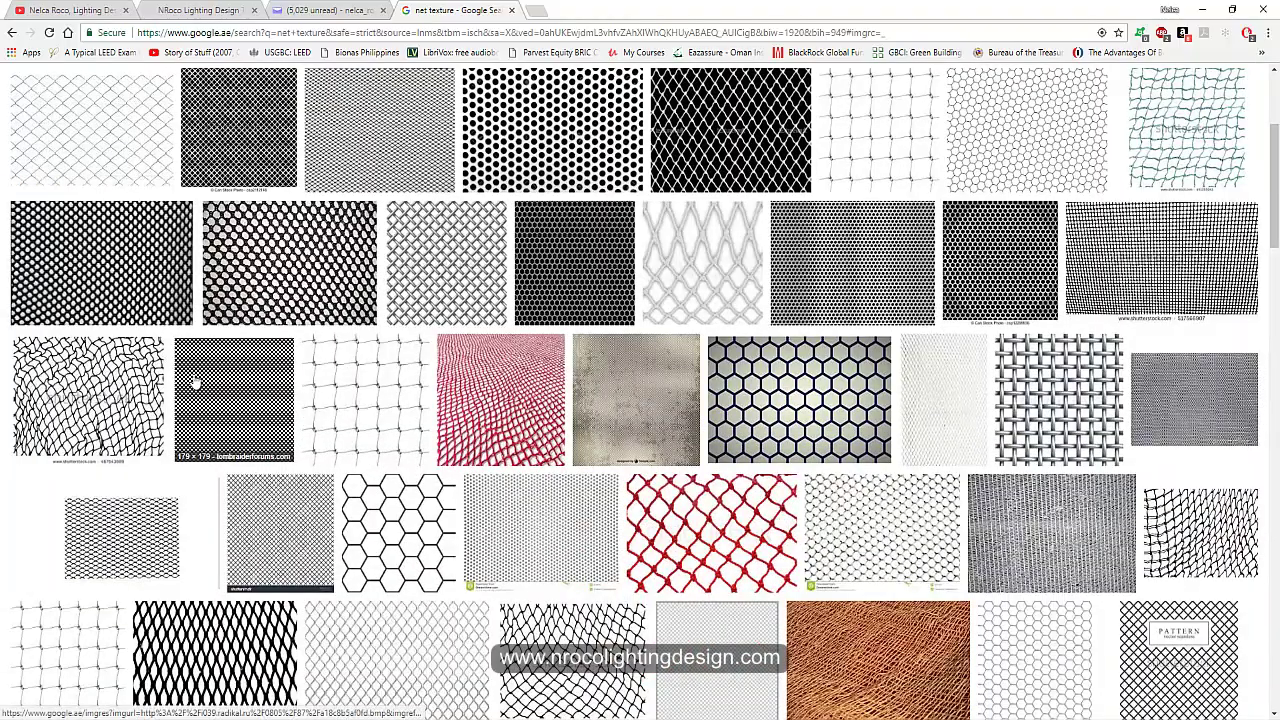
pyautogui.scroll(5, 197, 383)
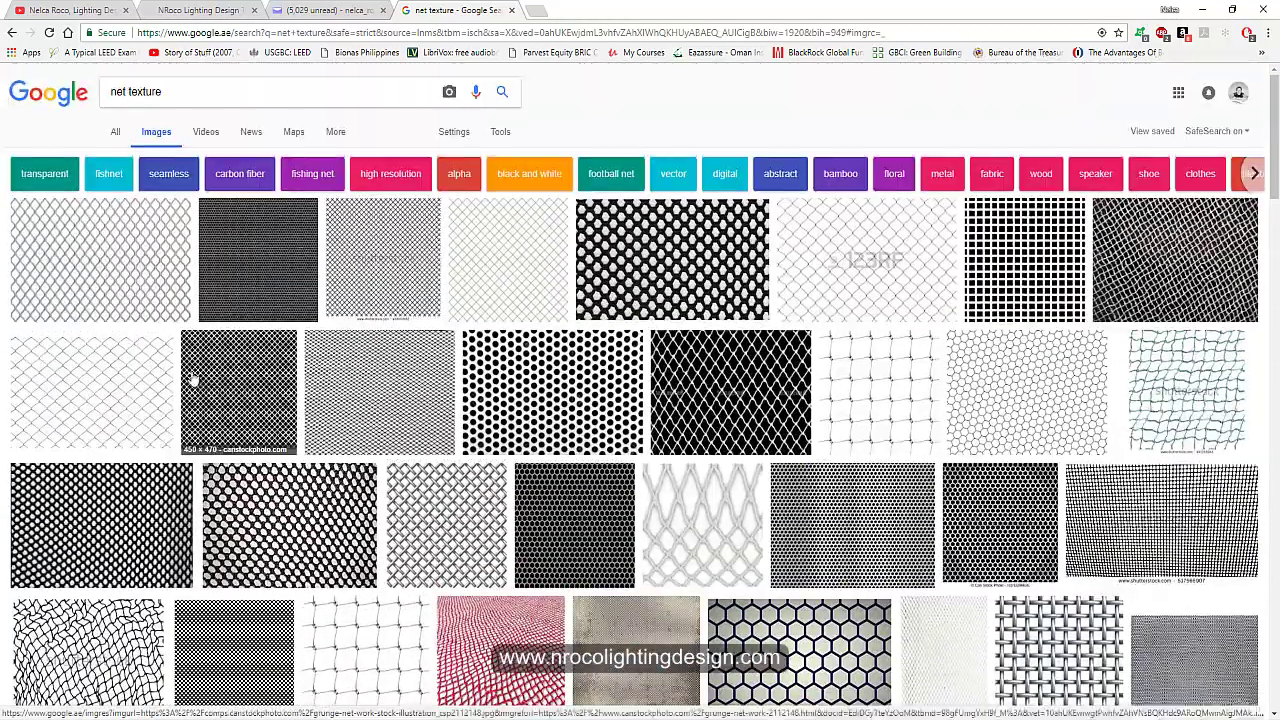
pyautogui.click(140, 271)
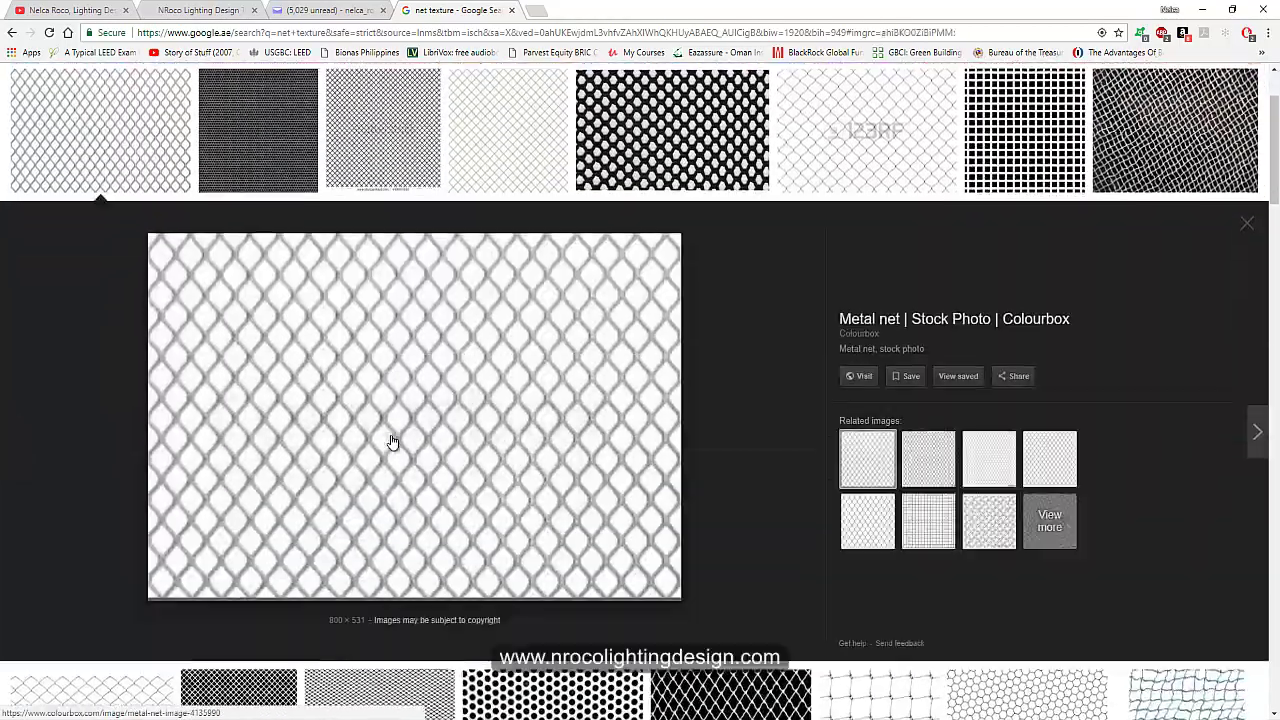
# Step: Download the Colourbox metal net preview image to the Desktop under the name 'net'
pyautogui.rightClick(440, 386)
pyautogui.click(485, 503)
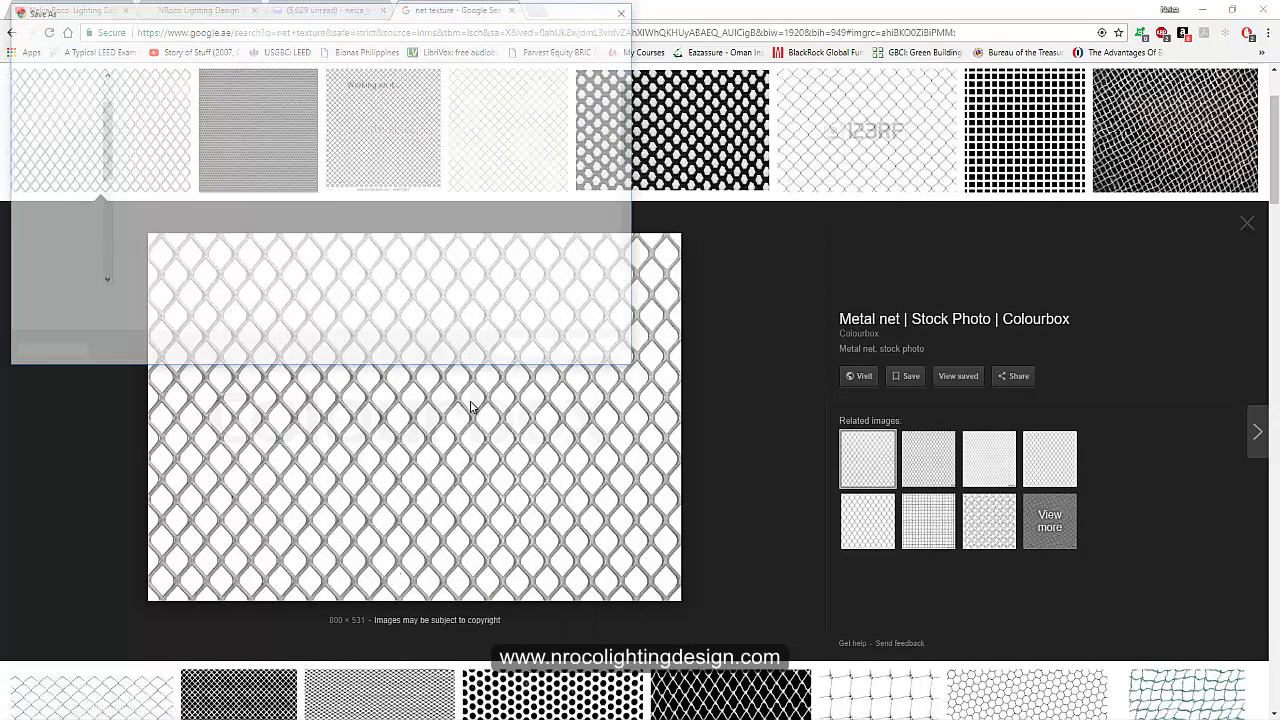
pyautogui.click(54, 152)
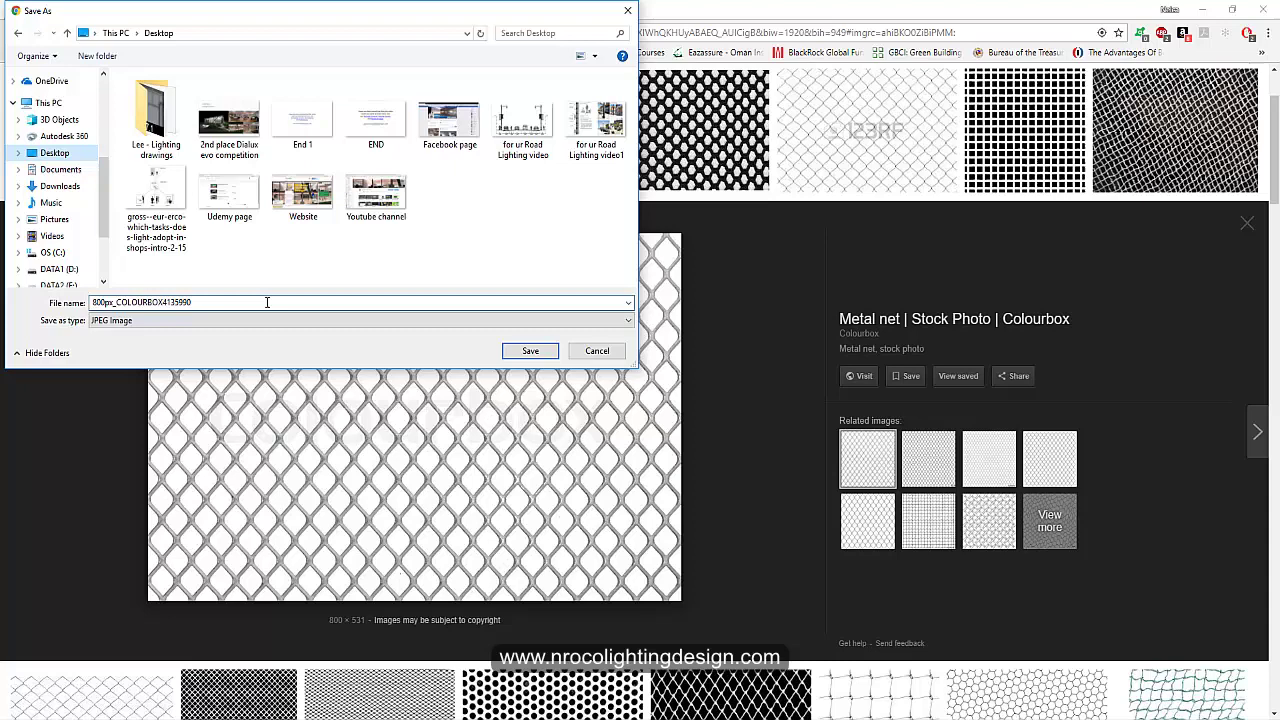
pyautogui.click(205, 302)
pyautogui.doubleClick(201, 302)
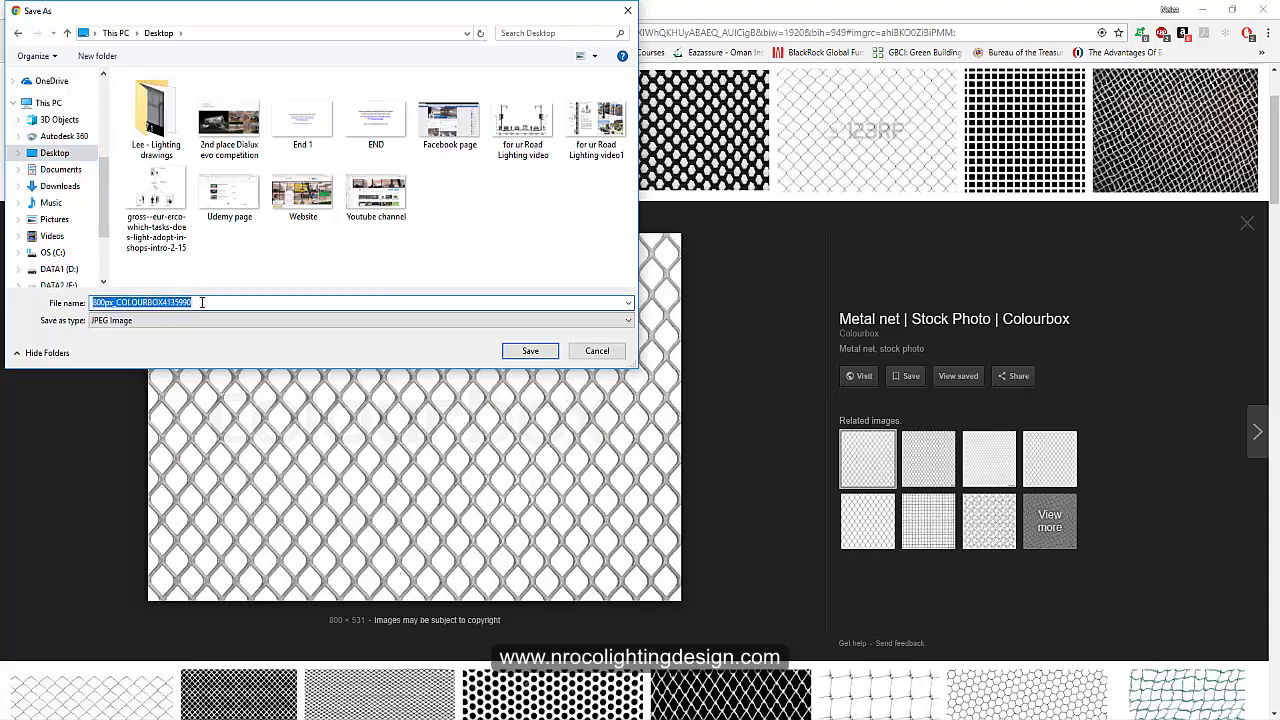
pyautogui.write('net')
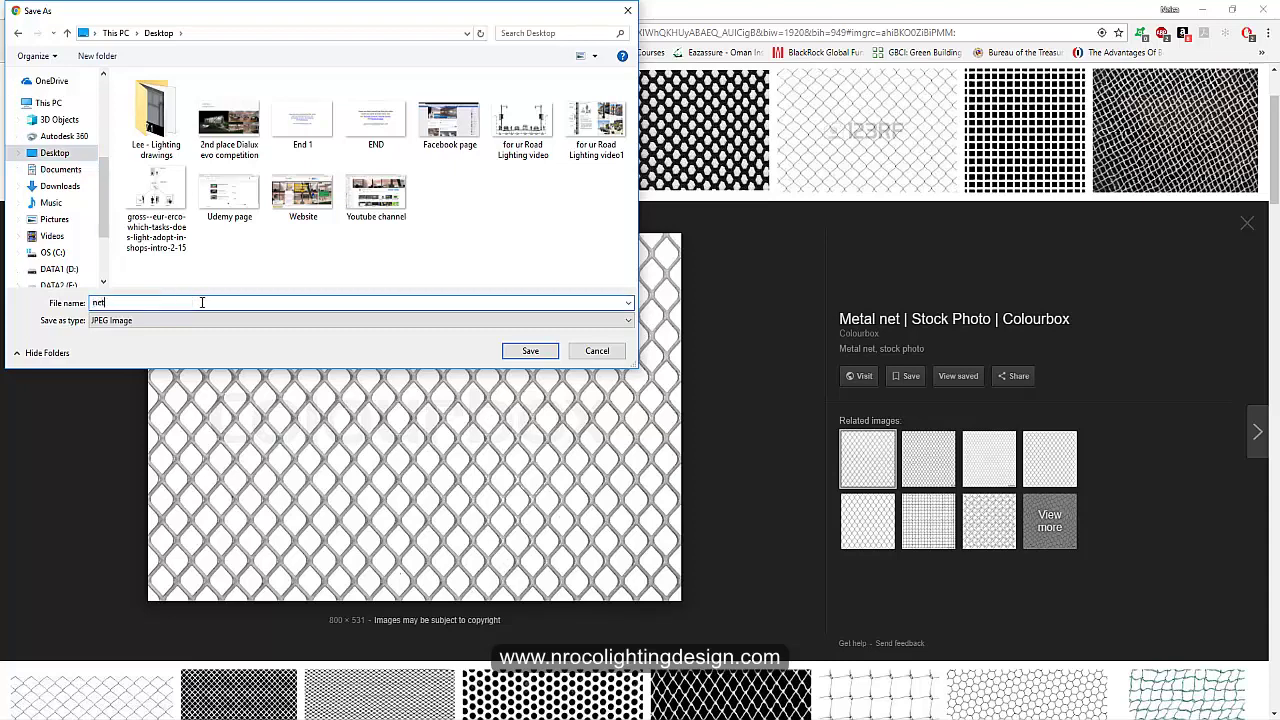
pyautogui.press('Return')
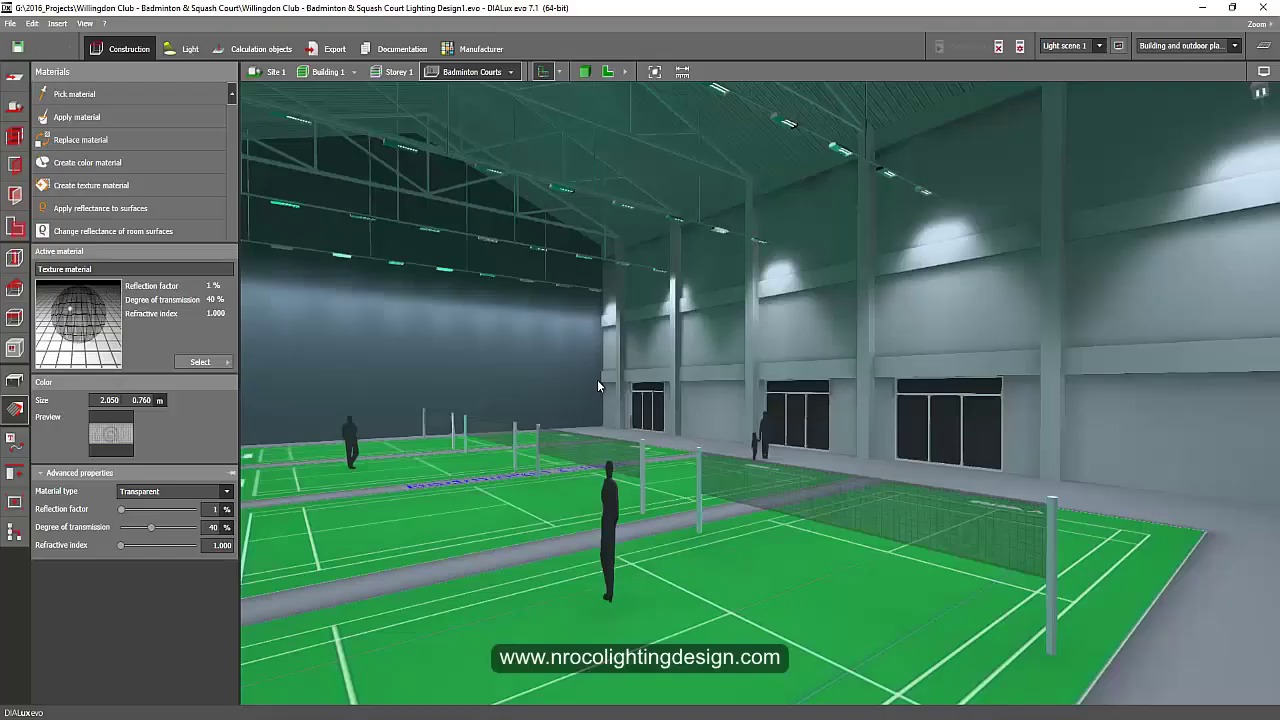
# Step: Undo the net's mesh material, accept invalidated results, and inspect the now dark net panel
pyautogui.moveTo(597, 379); pyautogui.dragTo(612, 409)
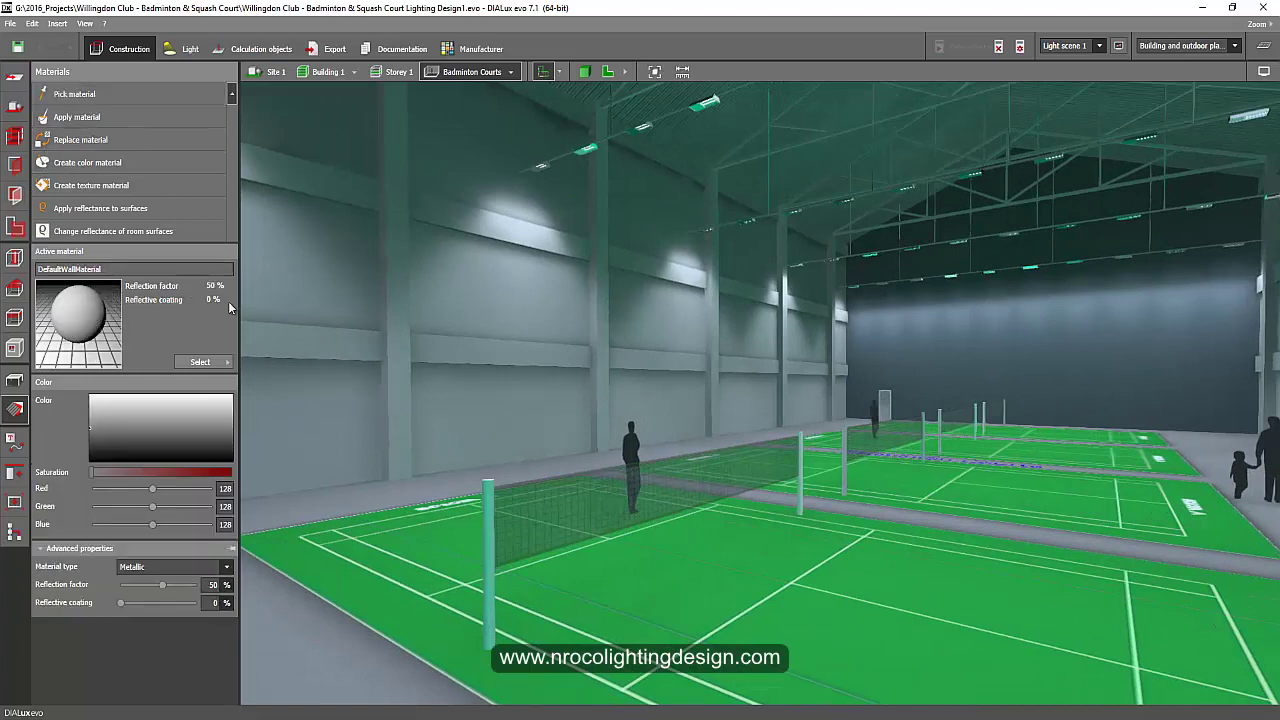
pyautogui.hotkey('ctrl', 's')
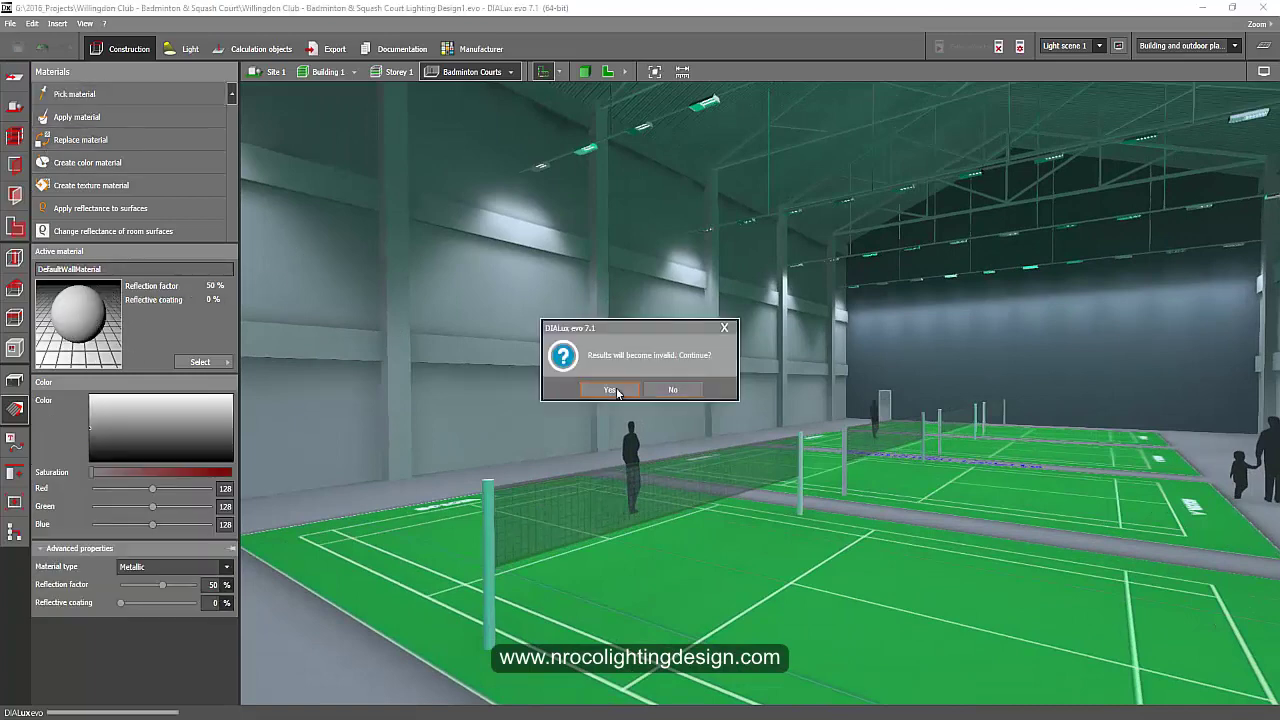
pyautogui.click(615, 389)
pyautogui.moveTo(362, 638)
pyautogui.mouseDown()
pyautogui.moveTo(722, 478)
pyautogui.moveTo(321, 441)
pyautogui.mouseUp()
pyautogui.click(800, 475)
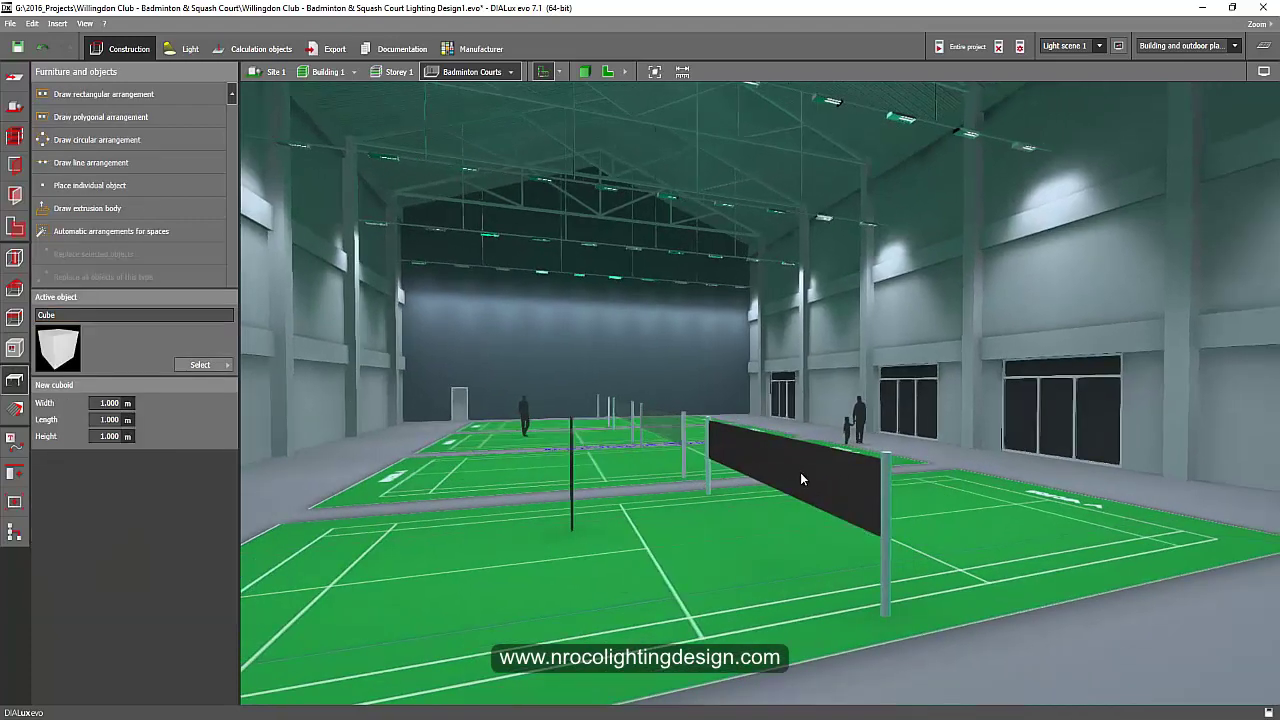
pyautogui.moveTo(728, 547)
pyautogui.mouseDown()
pyautogui.moveTo(681, 594)
pyautogui.moveTo(640, 523)
pyautogui.moveTo(600, 543)
pyautogui.moveTo(716, 519)
pyautogui.moveTo(756, 494)
pyautogui.moveTo(726, 439)
pyautogui.moveTo(720, 481)
pyautogui.moveTo(687, 469)
pyautogui.moveTo(593, 476)
pyautogui.moveTo(546, 458)
pyautogui.moveTo(560, 465)
pyautogui.moveTo(524, 548)
pyautogui.moveTo(404, 530)
pyautogui.mouseUp()
pyautogui.click(681, 594)
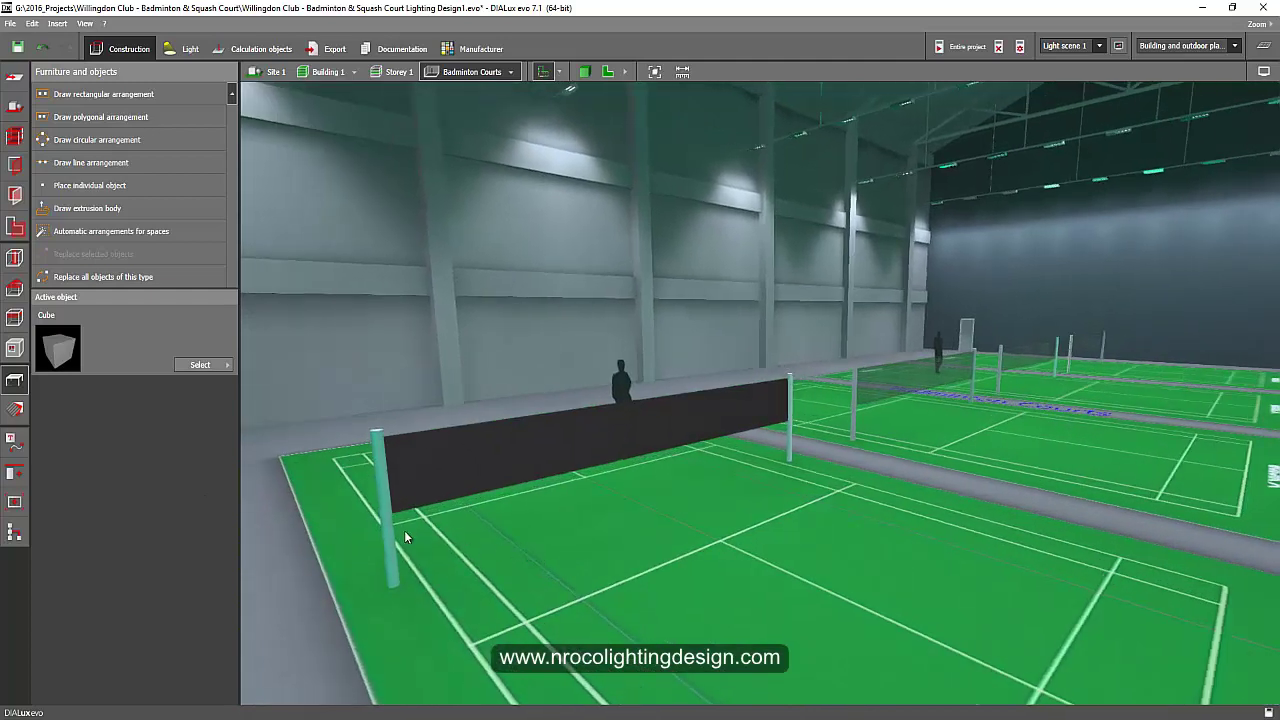
# Step: Create a texture material from the Desktop image 'net'
pyautogui.click(15, 410)
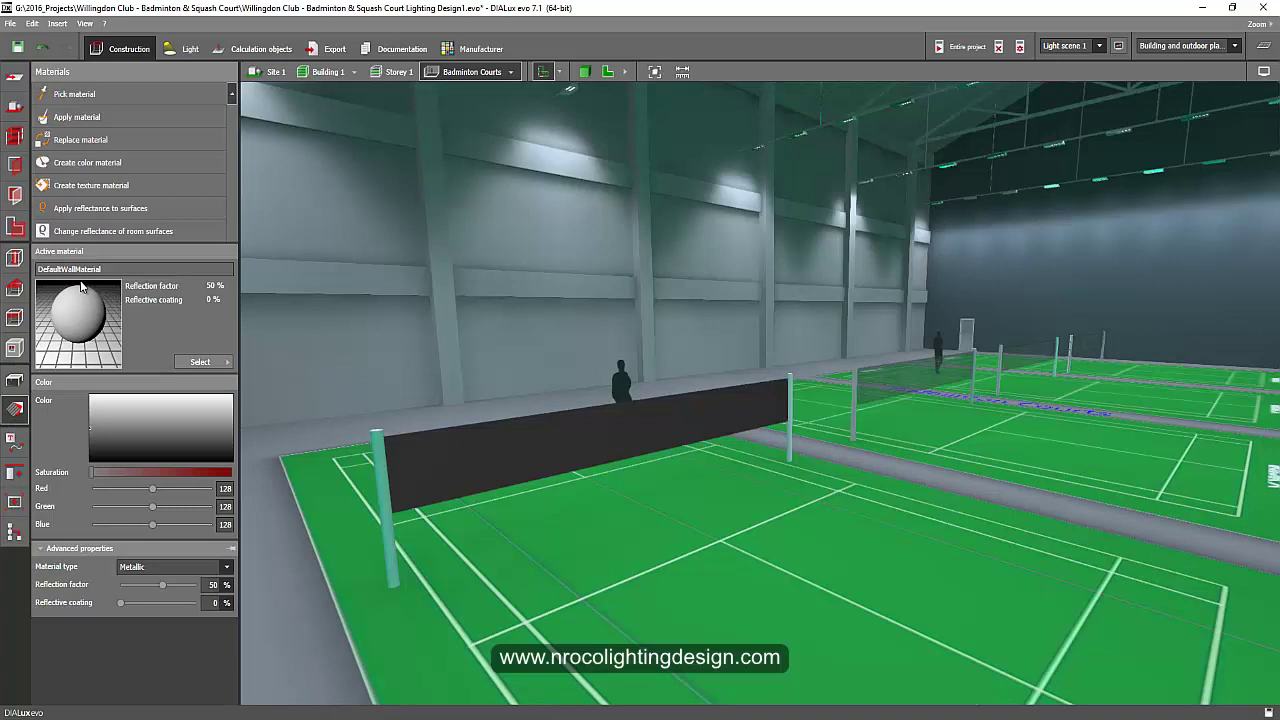
pyautogui.click(112, 188)
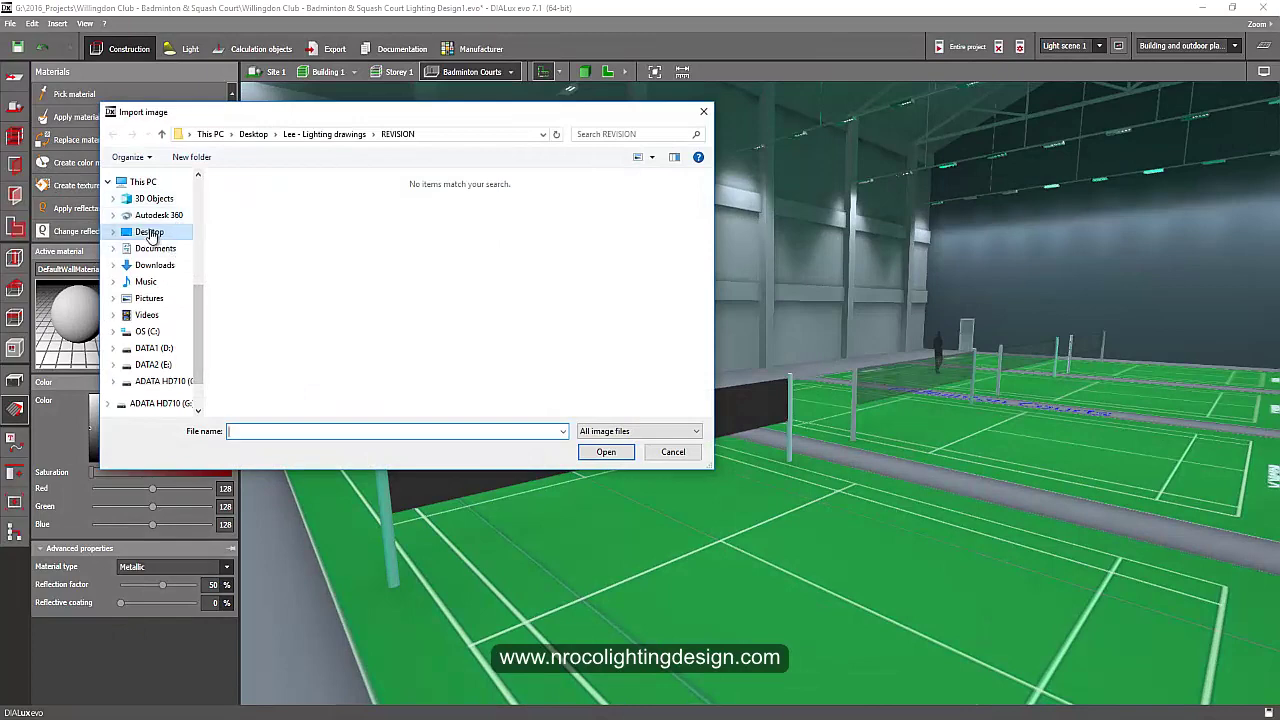
pyautogui.click(155, 232)
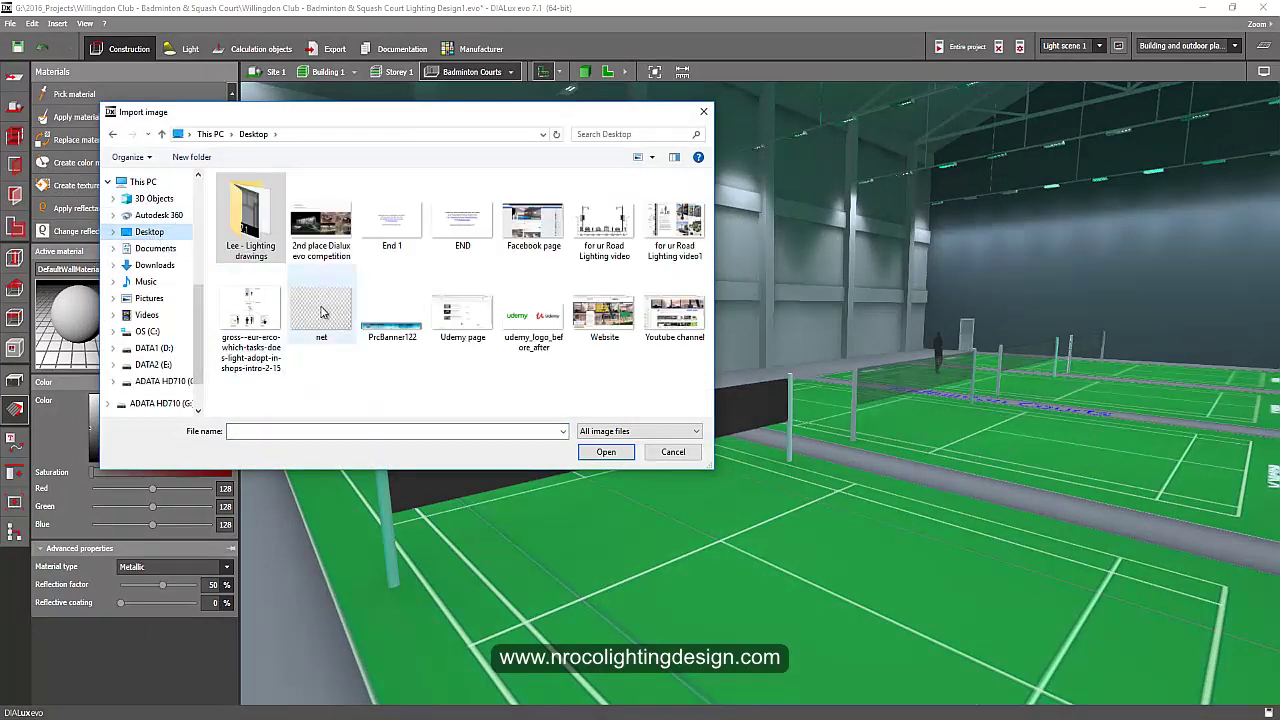
pyautogui.click(321, 312)
pyautogui.click(606, 452)
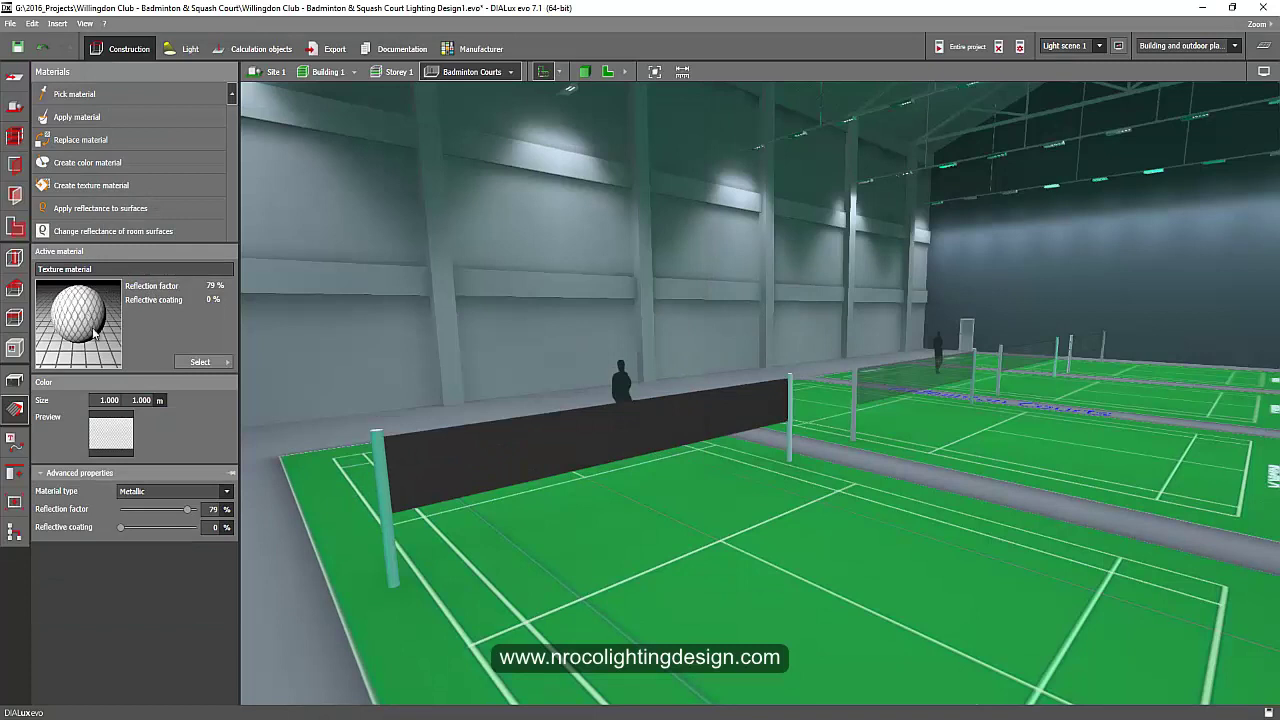
# Step: Set the net texture to Transparent, 15% transmission, 10% reflection, and drag it onto the net
pyautogui.click(150, 497)
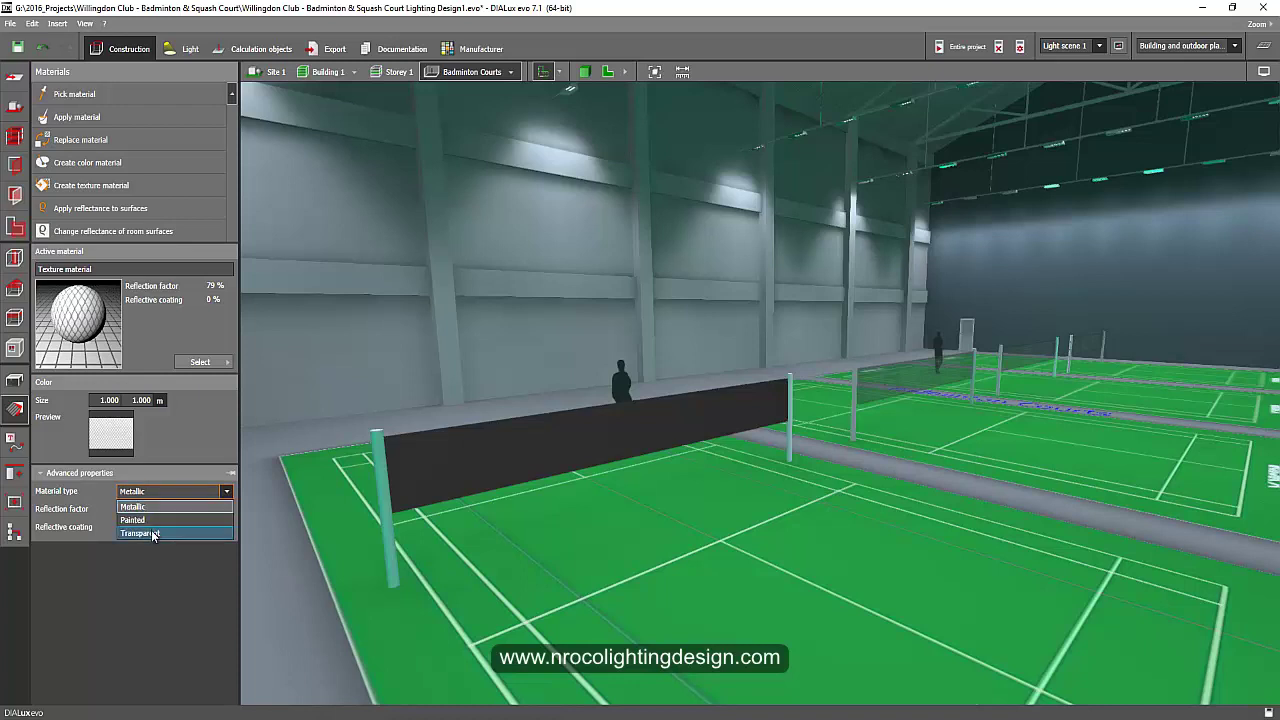
pyautogui.click(153, 530)
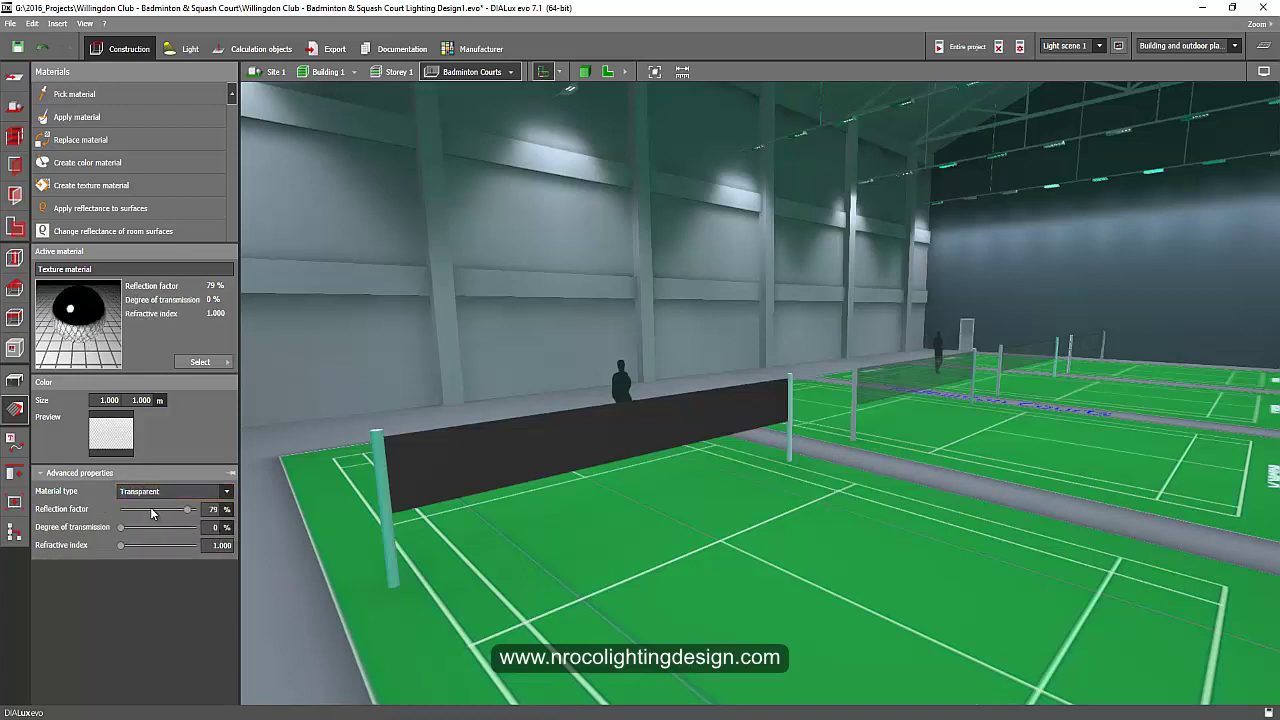
pyautogui.moveTo(122, 530); pyautogui.dragTo(133, 530)
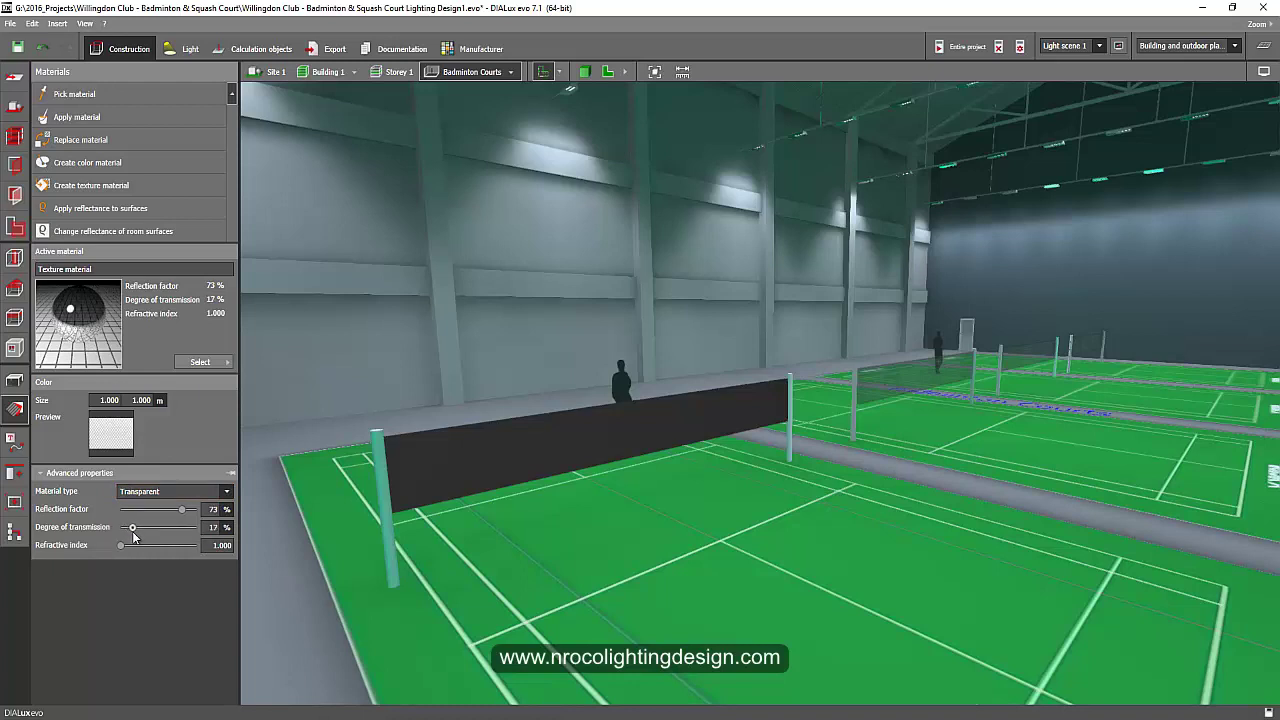
pyautogui.click(212, 527)
pyautogui.write('15')
pyautogui.moveTo(180, 512); pyautogui.dragTo(144, 511)
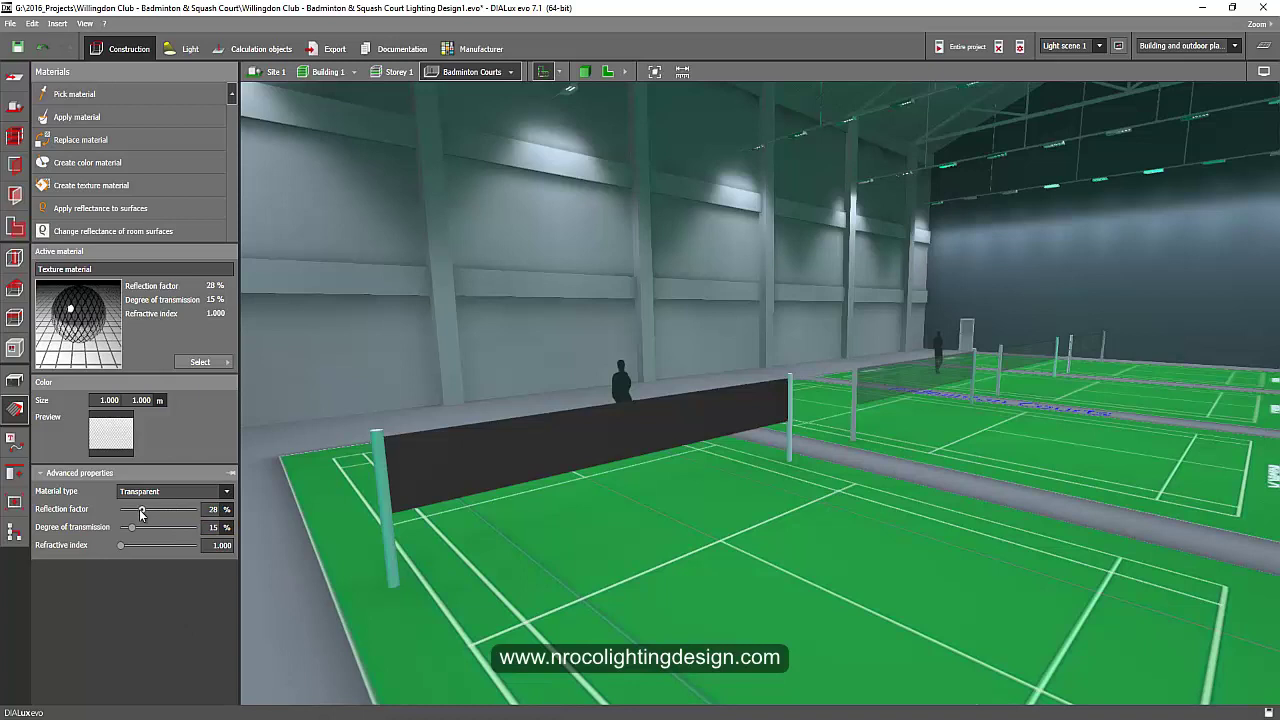
pyautogui.moveTo(138, 513); pyautogui.dragTo(135, 513)
pyautogui.doubleClick(213, 509)
pyautogui.write('10')
pyautogui.press('Return')
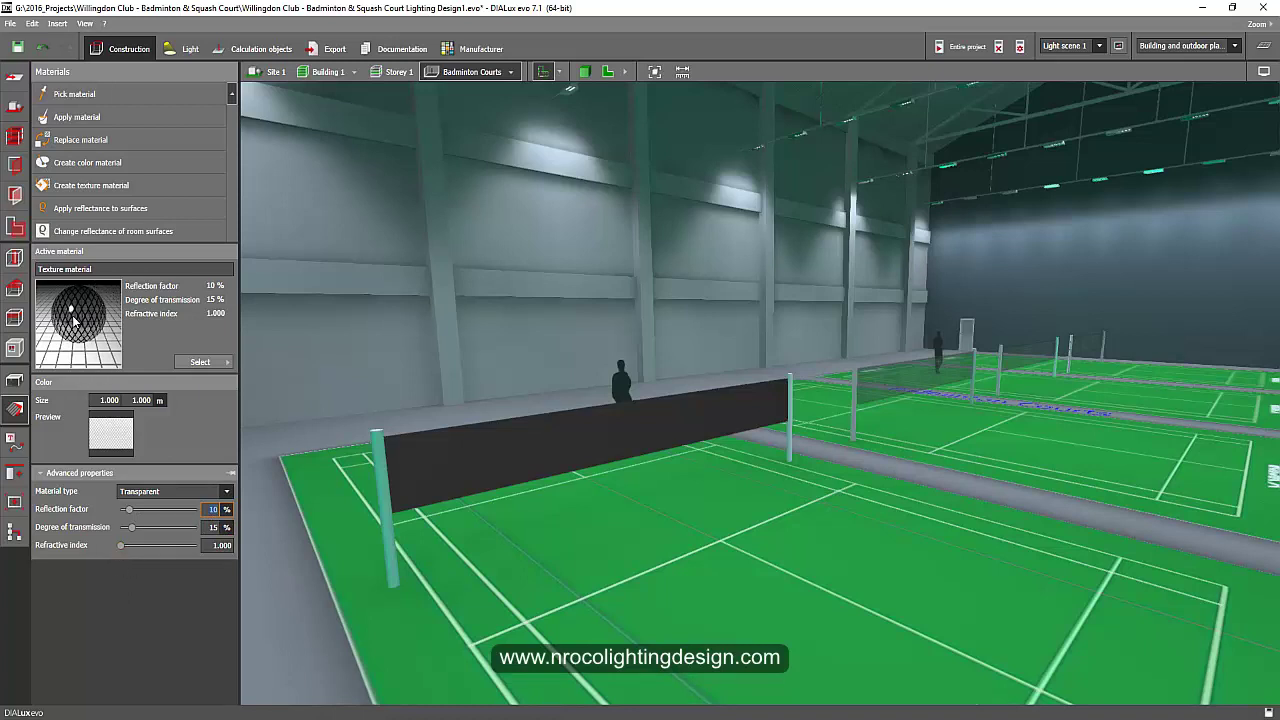
pyautogui.moveTo(73, 320); pyautogui.dragTo(447, 478)
pyautogui.moveTo(352, 550)
pyautogui.mouseDown()
pyautogui.moveTo(282, 541)
pyautogui.moveTo(339, 483)
pyautogui.moveTo(290, 508)
pyautogui.moveTo(468, 476)
pyautogui.mouseUp()
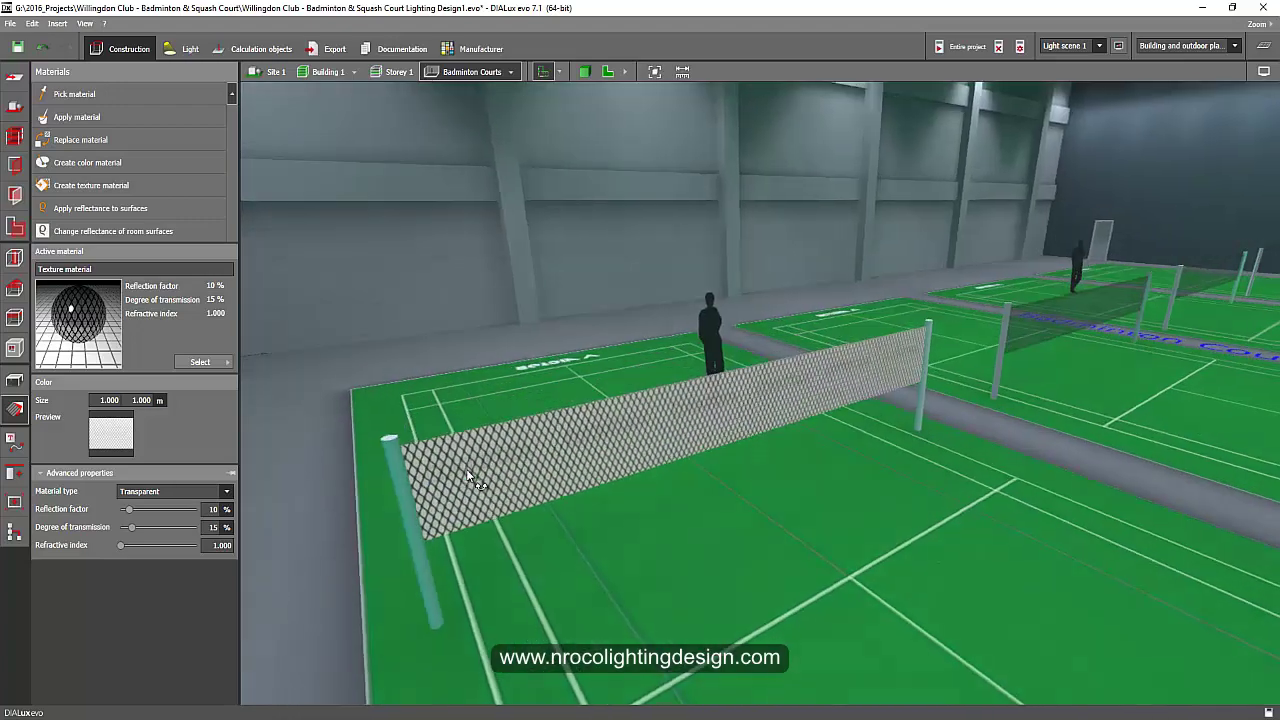
# Step: Set the net material's transmission to 25%, reapply it to the nearest net, and view the result
pyautogui.moveTo(468, 476)
pyautogui.mouseDown()
pyautogui.moveTo(726, 418)
pyautogui.moveTo(655, 496)
pyautogui.moveTo(559, 495)
pyautogui.moveTo(578, 472)
pyautogui.mouseUp()
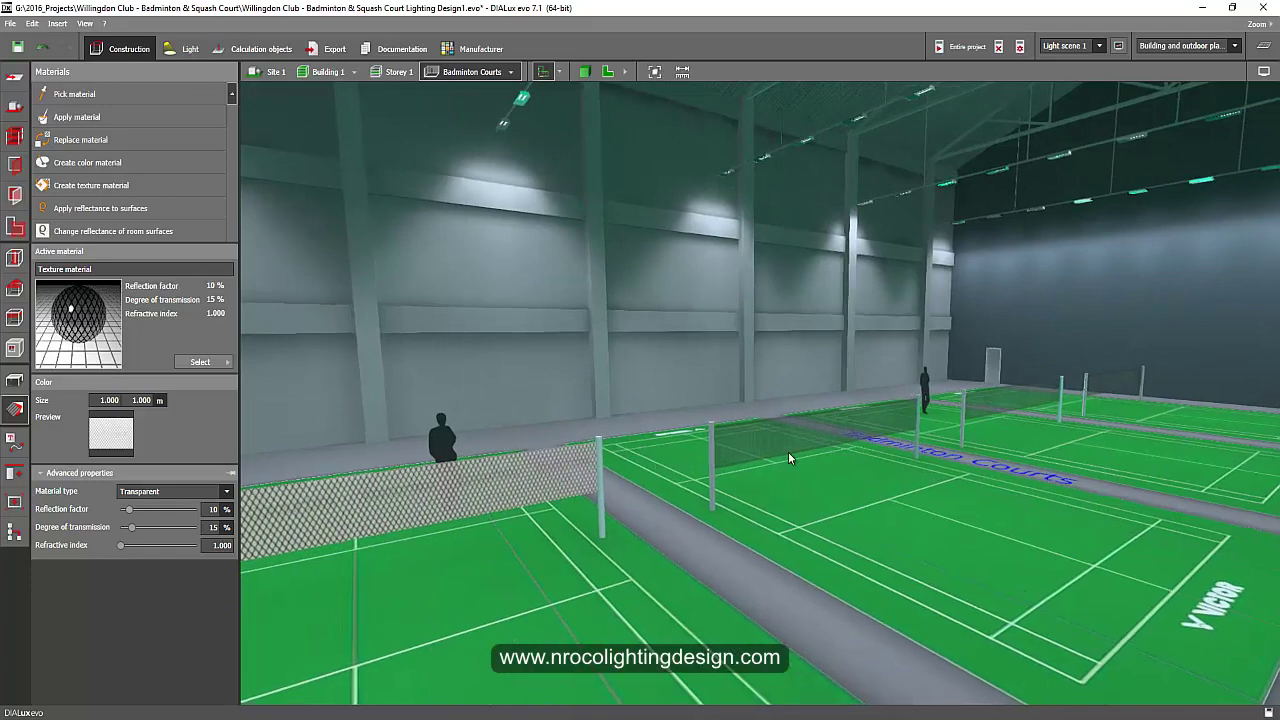
pyautogui.moveTo(788, 457)
pyautogui.mouseDown()
pyautogui.moveTo(766, 486)
pyautogui.moveTo(608, 506)
pyautogui.moveTo(163, 425)
pyautogui.mouseUp()
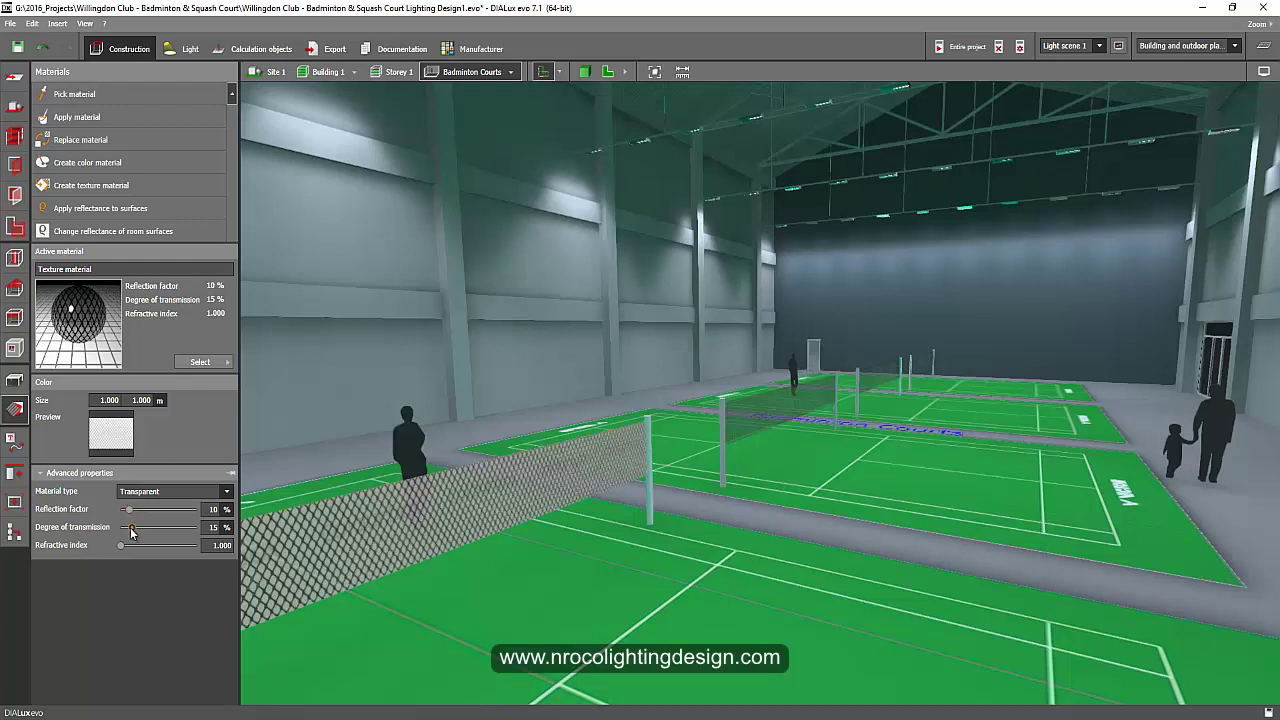
pyautogui.moveTo(132, 531); pyautogui.dragTo(137, 533)
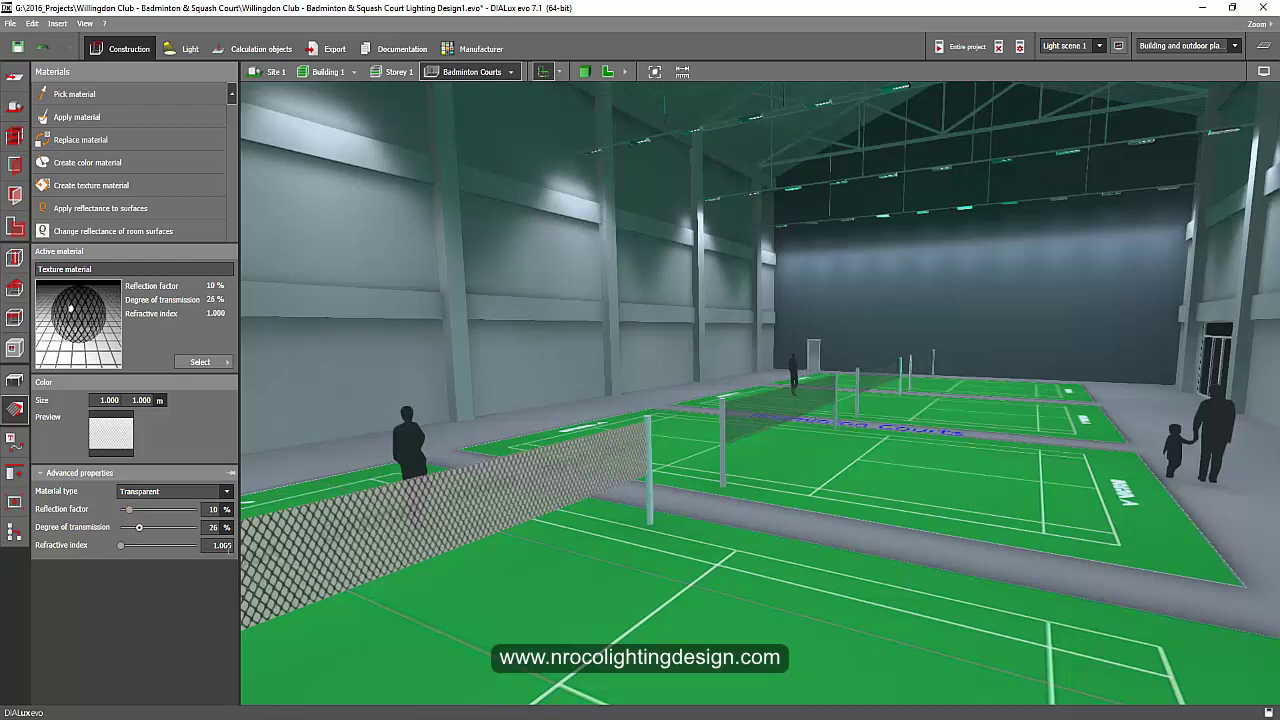
pyautogui.click(213, 527)
pyautogui.press('Return')
pyautogui.click(343, 508)
pyautogui.moveTo(478, 613)
pyautogui.mouseDown()
pyautogui.moveTo(436, 567)
pyautogui.moveTo(477, 551)
pyautogui.moveTo(700, 583)
pyautogui.moveTo(560, 606)
pyautogui.mouseUp()
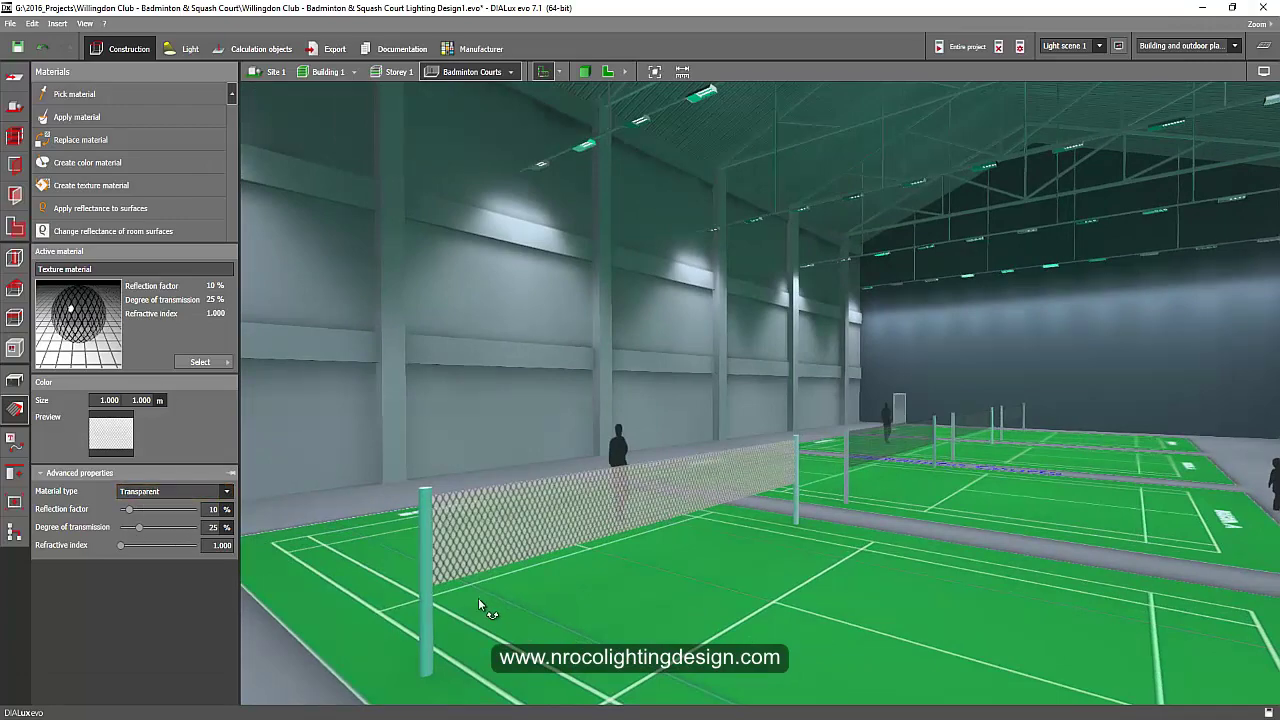
pyautogui.moveTo(478, 605); pyautogui.dragTo(234, 527)
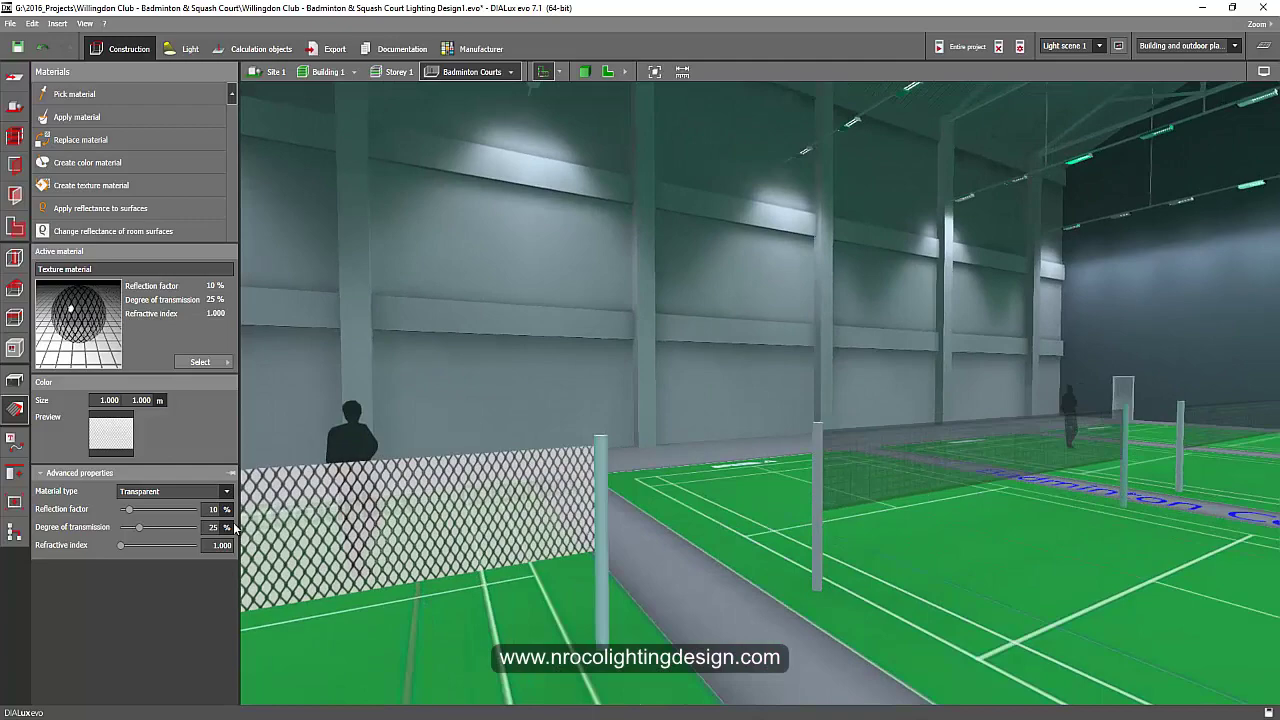
pyautogui.moveTo(642, 494); pyautogui.dragTo(880, 484)
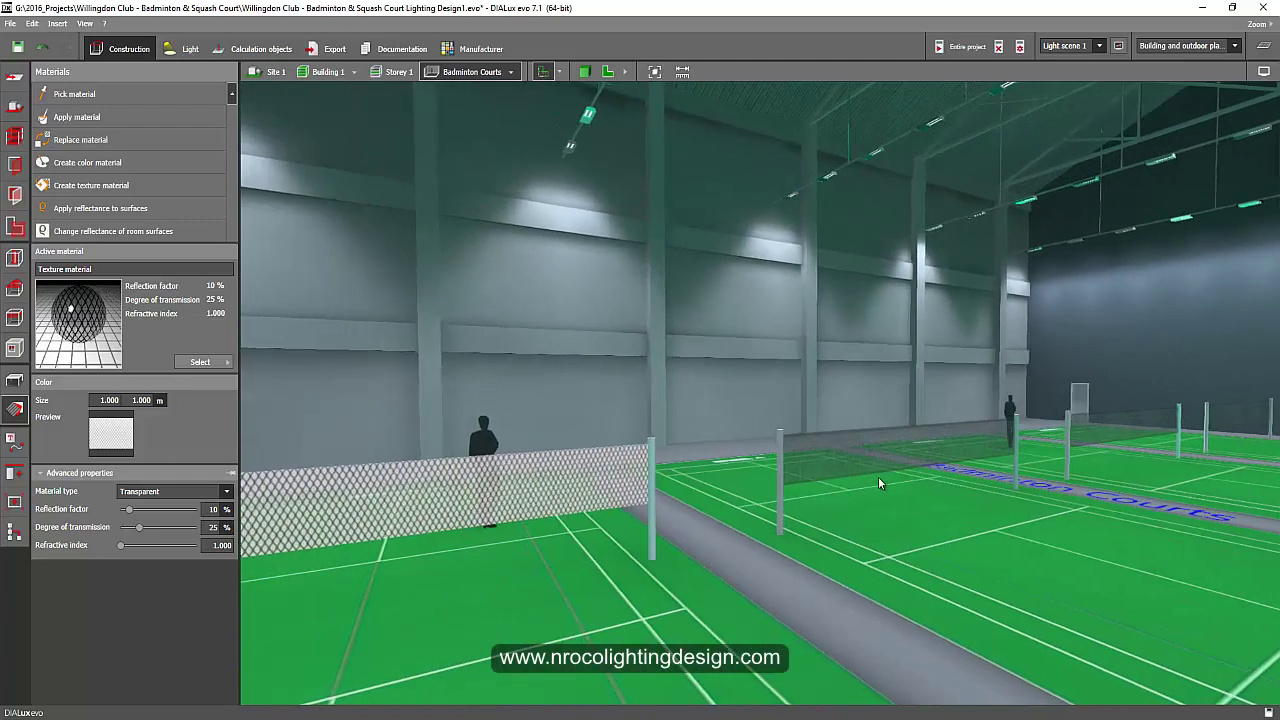
pyautogui.moveTo(474, 507); pyautogui.dragTo(503, 546)
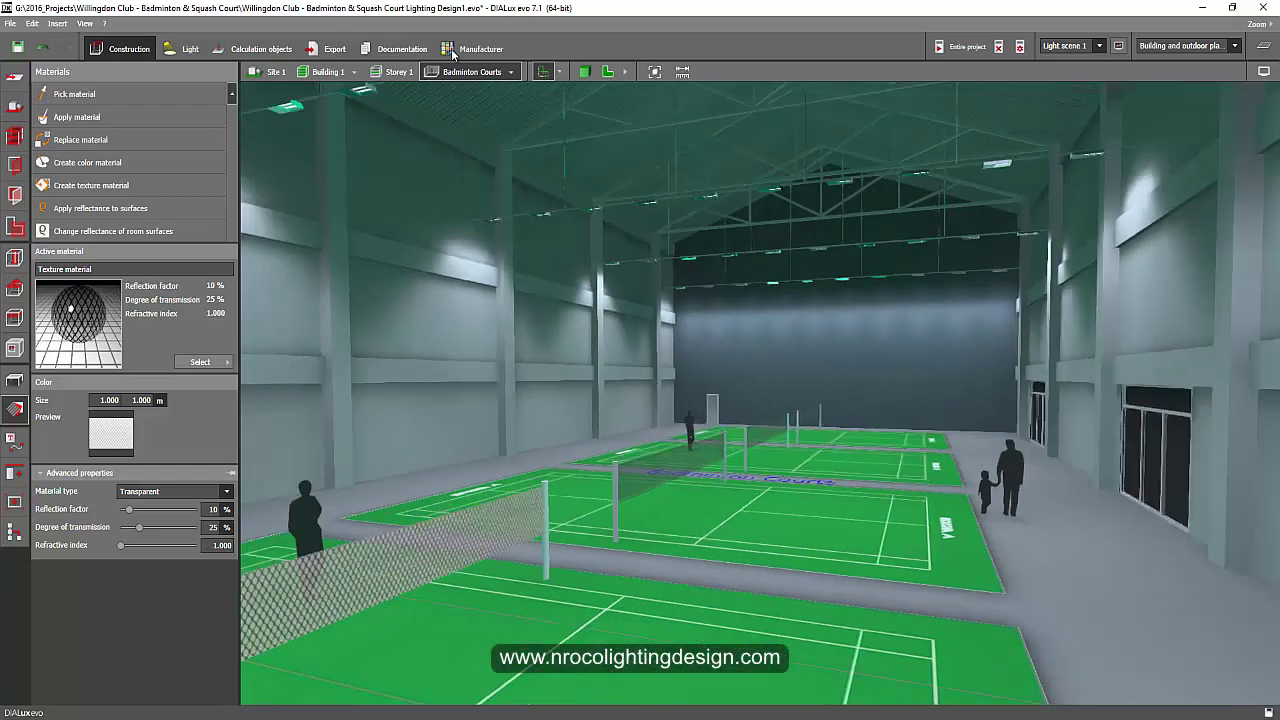
pyautogui.click(355, 73)
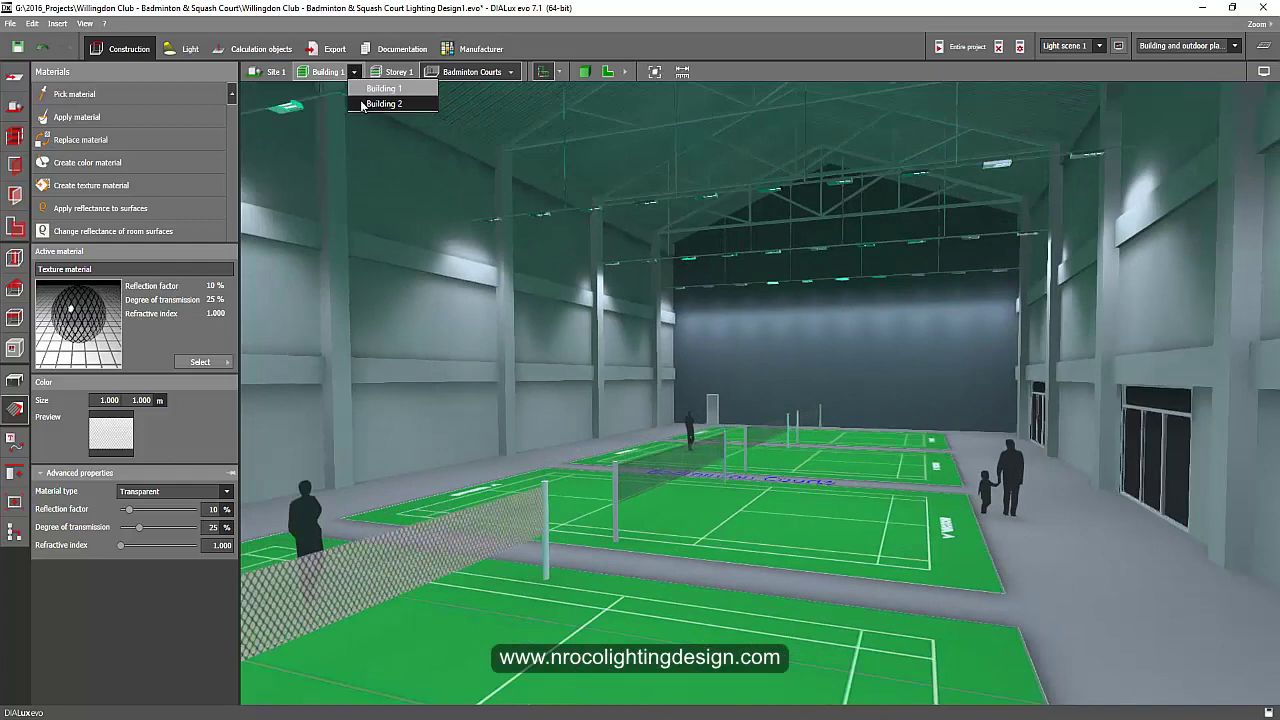
pyautogui.click(380, 104)
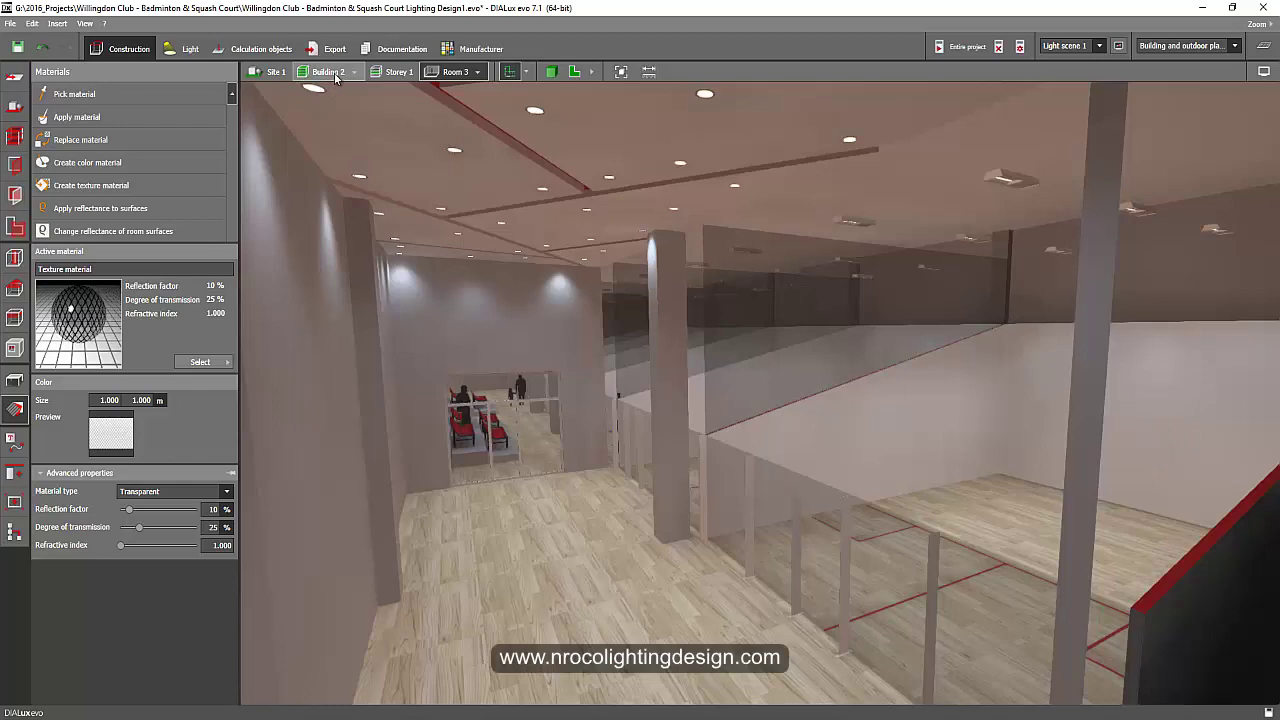
pyautogui.click(338, 72)
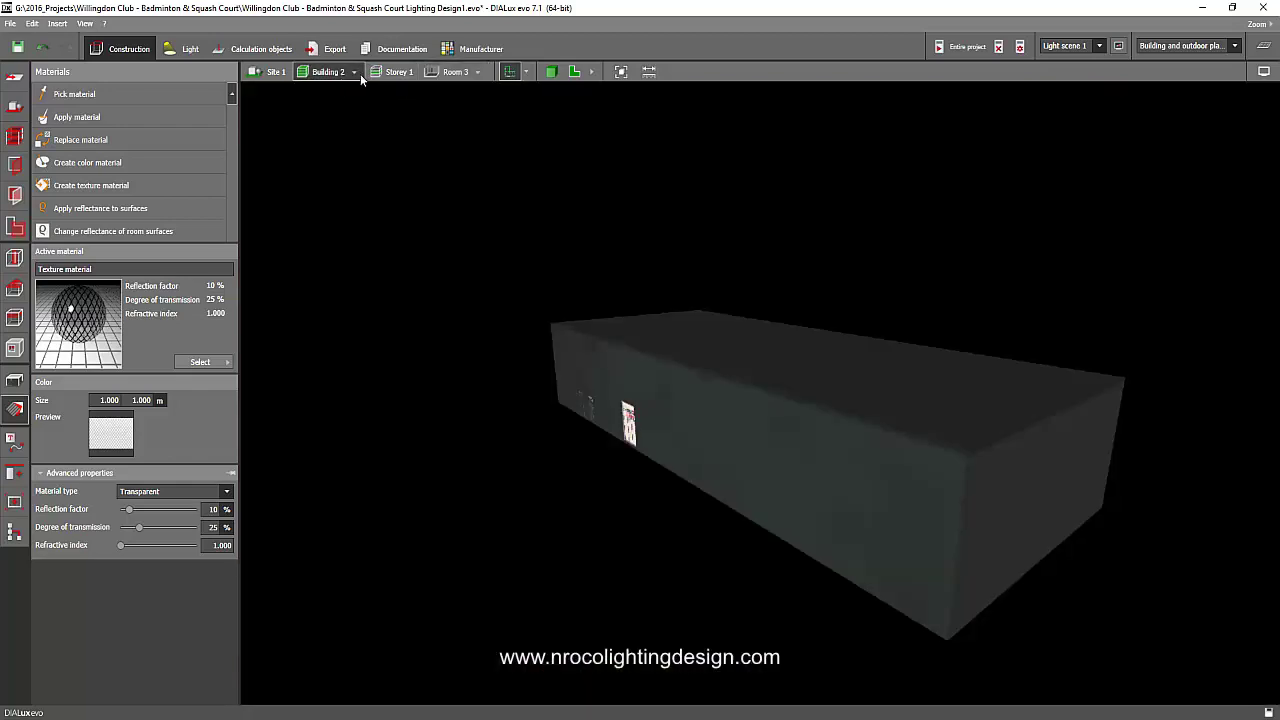
pyautogui.click(355, 73)
pyautogui.click(415, 87)
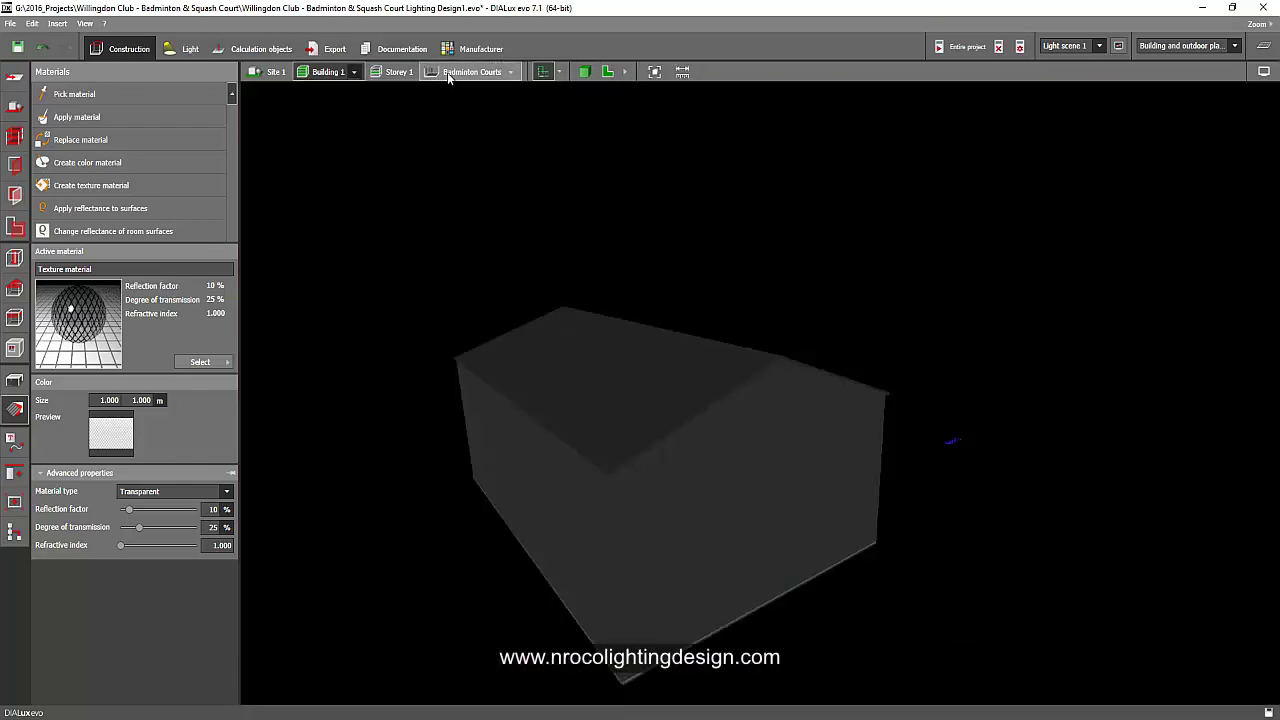
pyautogui.click(447, 72)
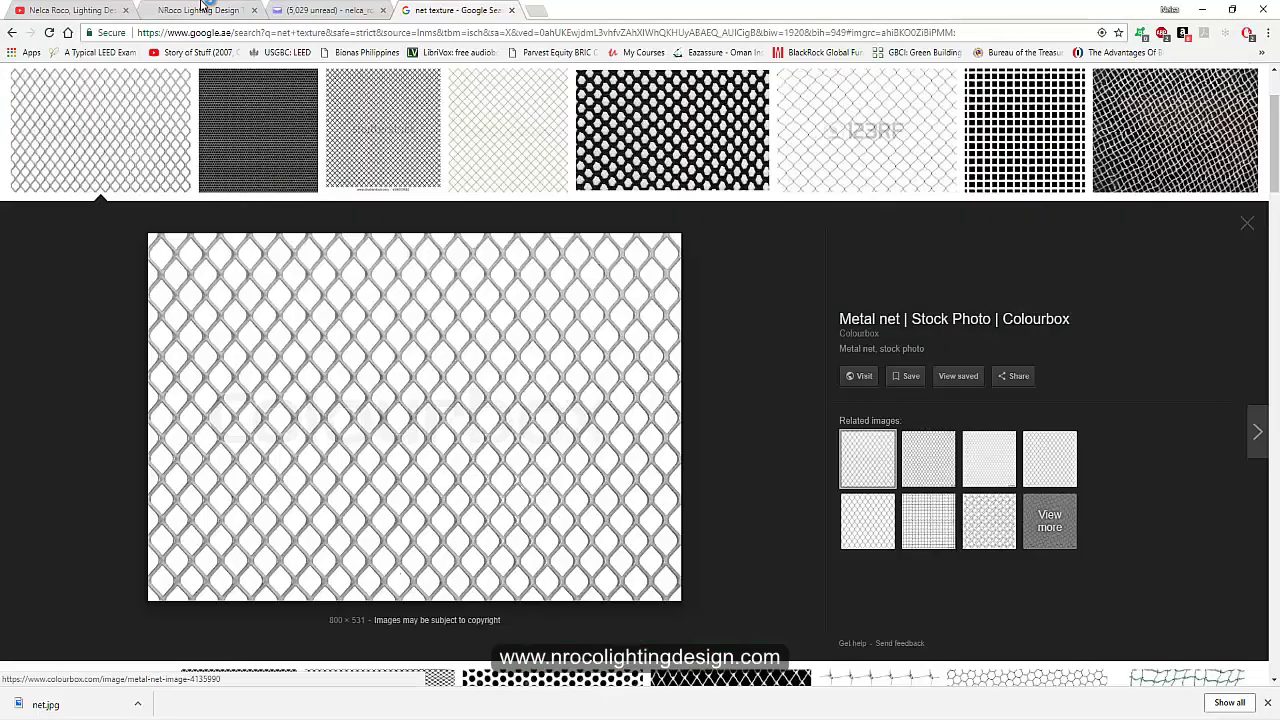
# Step: View NRoco Lighting Design's Latest Design page and the YouTube videos, then orbit the hall view
pyautogui.click(207, 9)
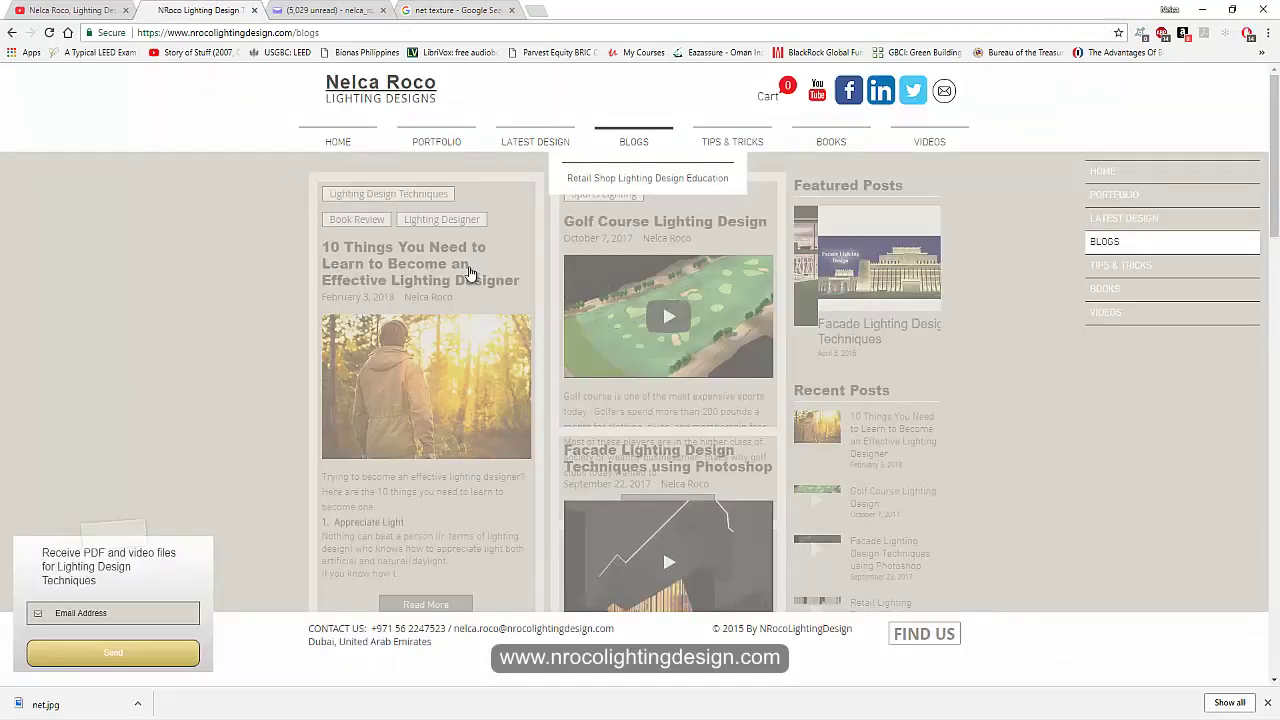
pyautogui.click(530, 145)
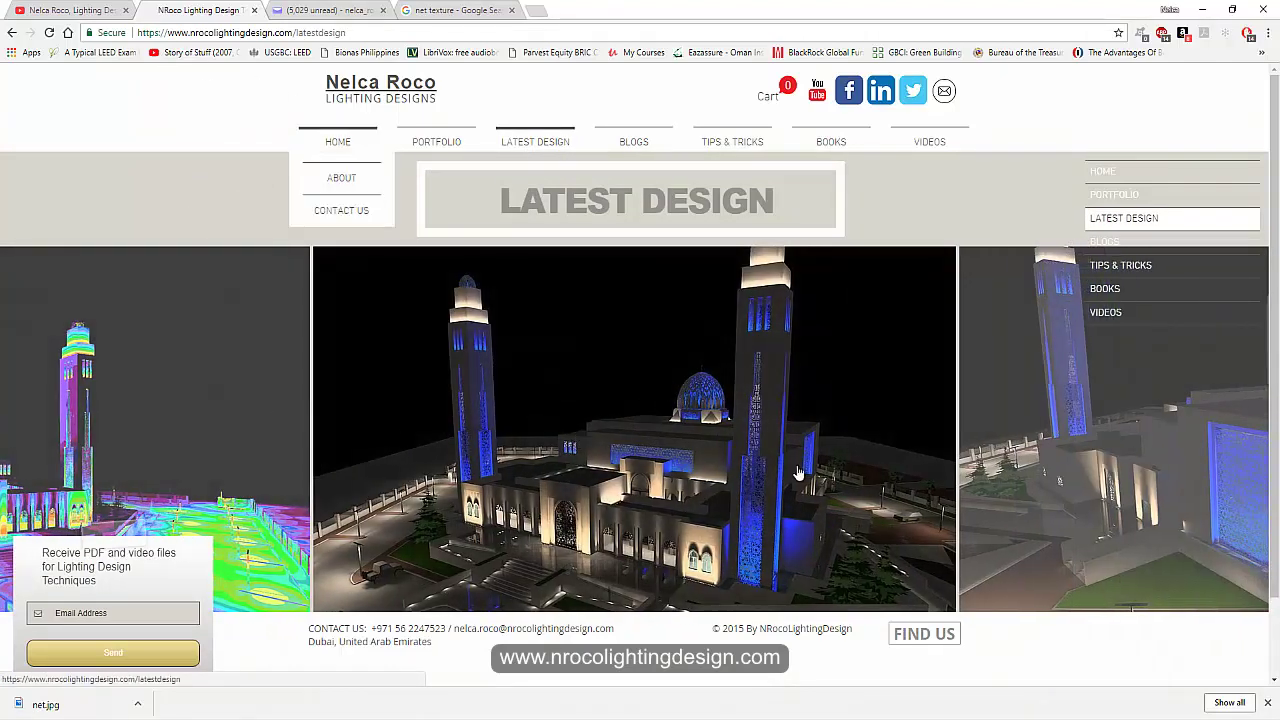
pyautogui.click(85, 9)
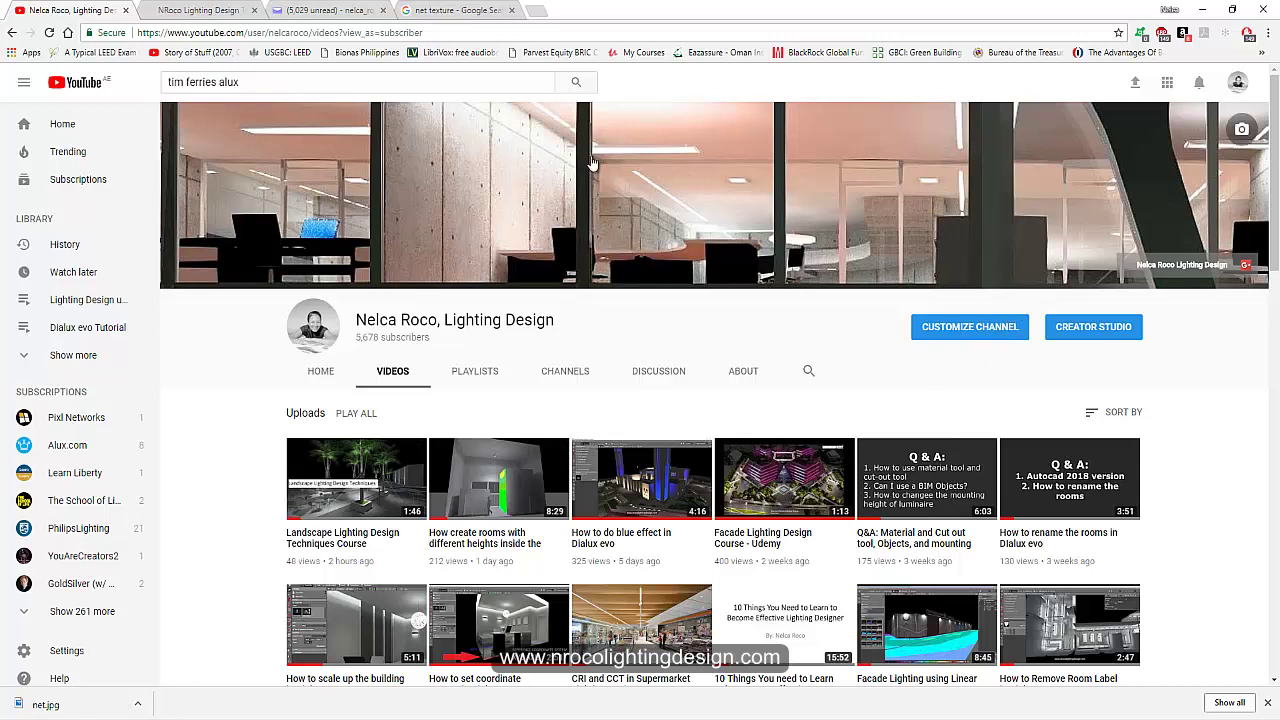
pyautogui.moveTo(357, 624)
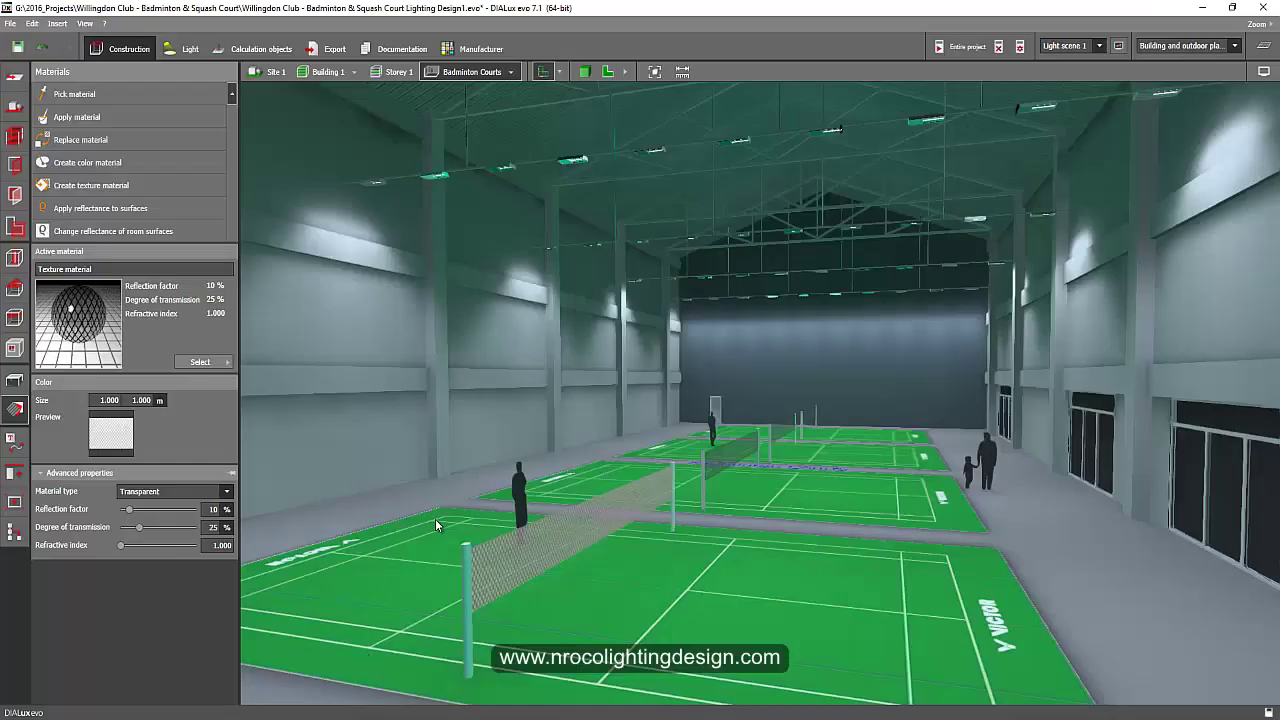
pyautogui.moveTo(435, 519); pyautogui.dragTo(395, 538, button='right')
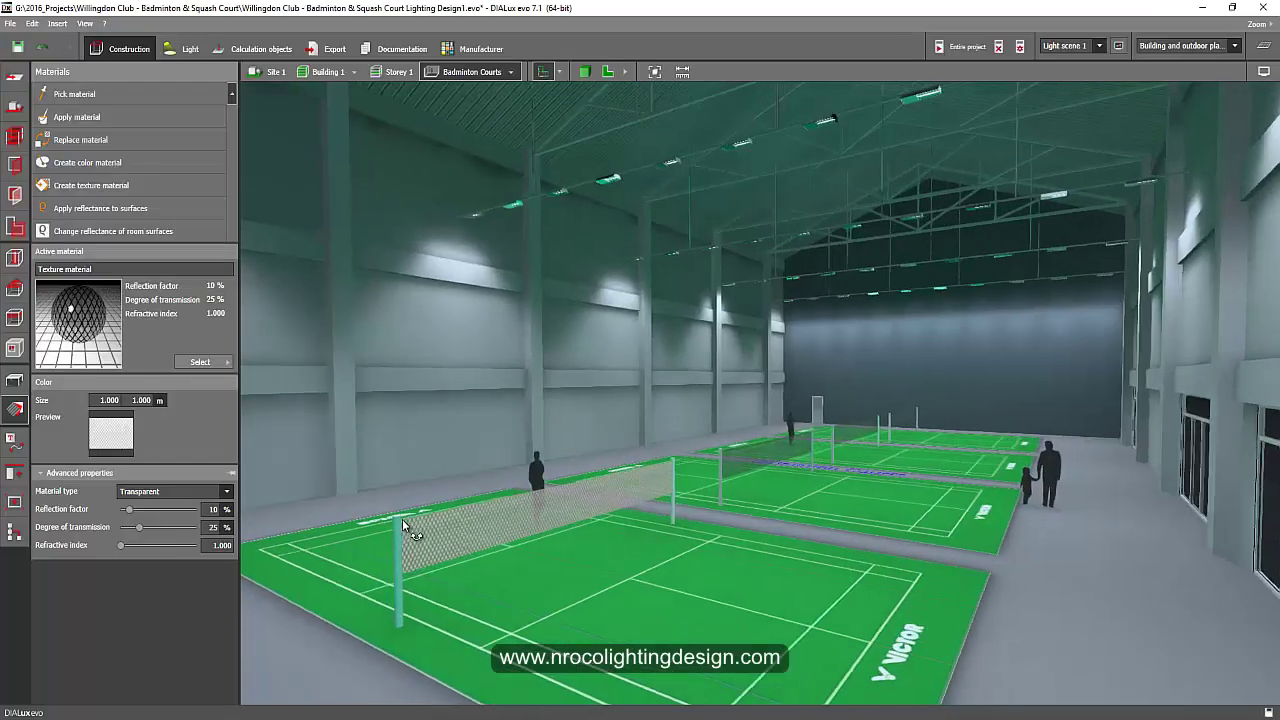